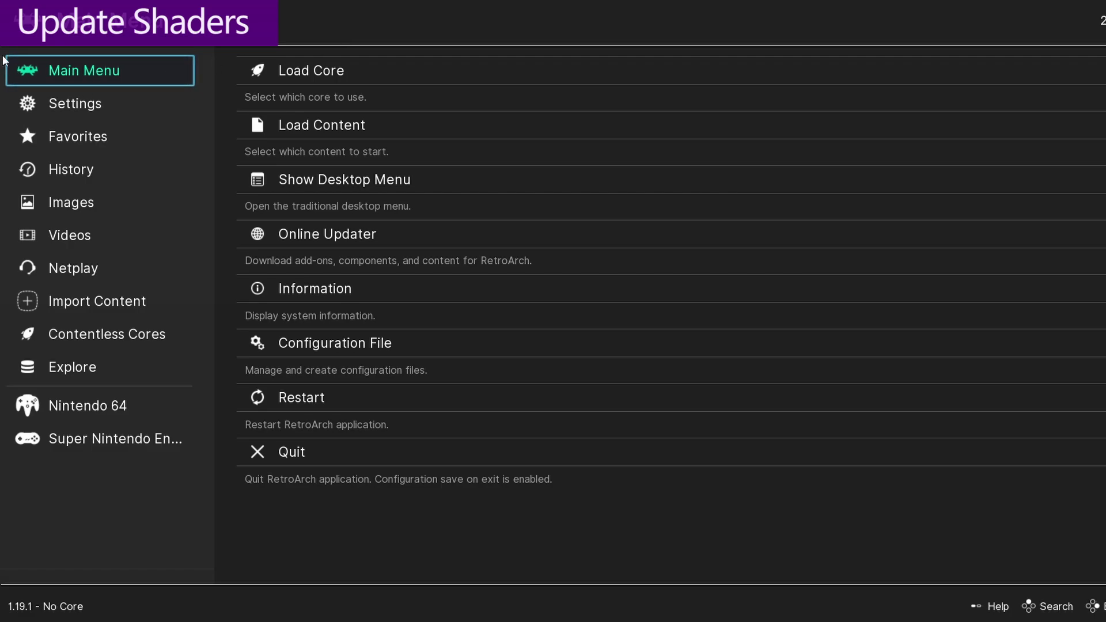
Update the slang shaders from the Online Updater so Donkey Kong Country can run
left_click(309, 240)
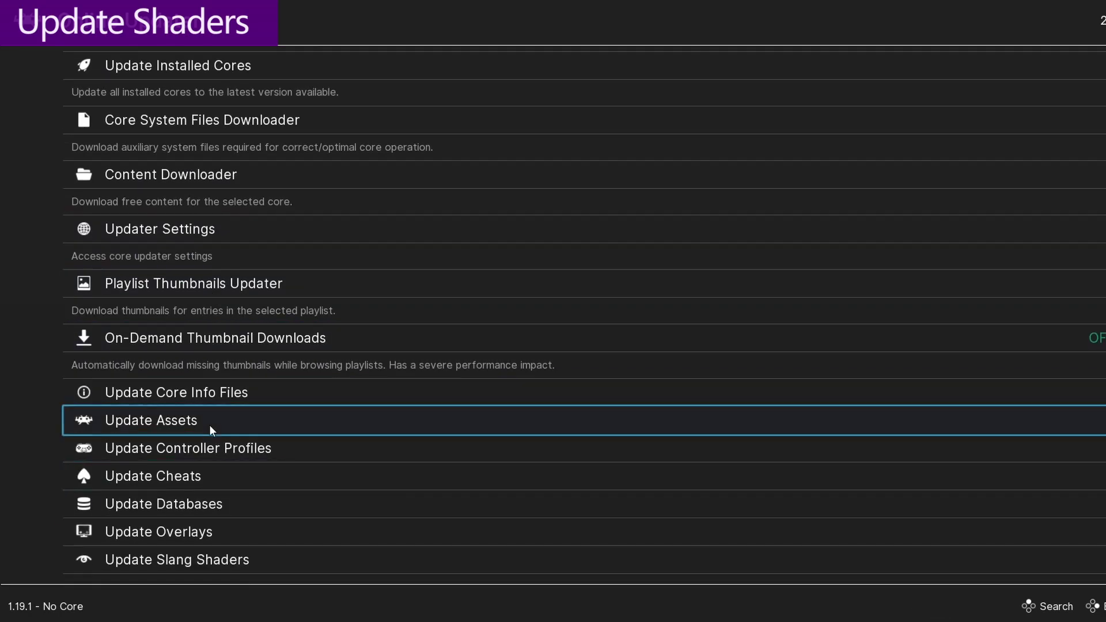
left_click(175, 561)
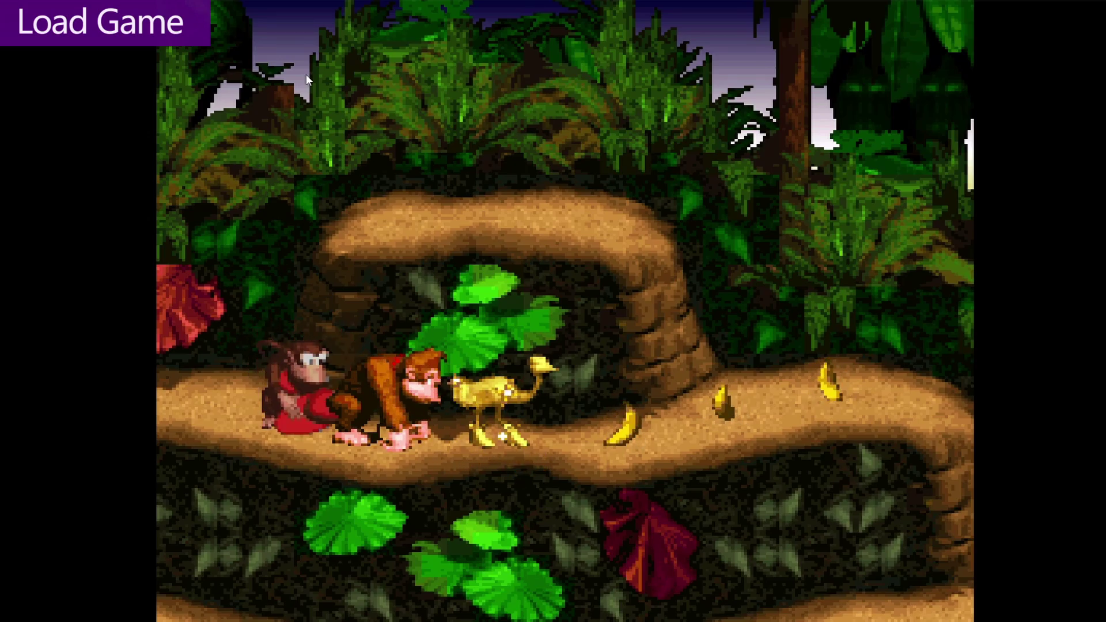
Bring up the Quick Menu over the running Donkey Kong Country game with F1
key("F1")
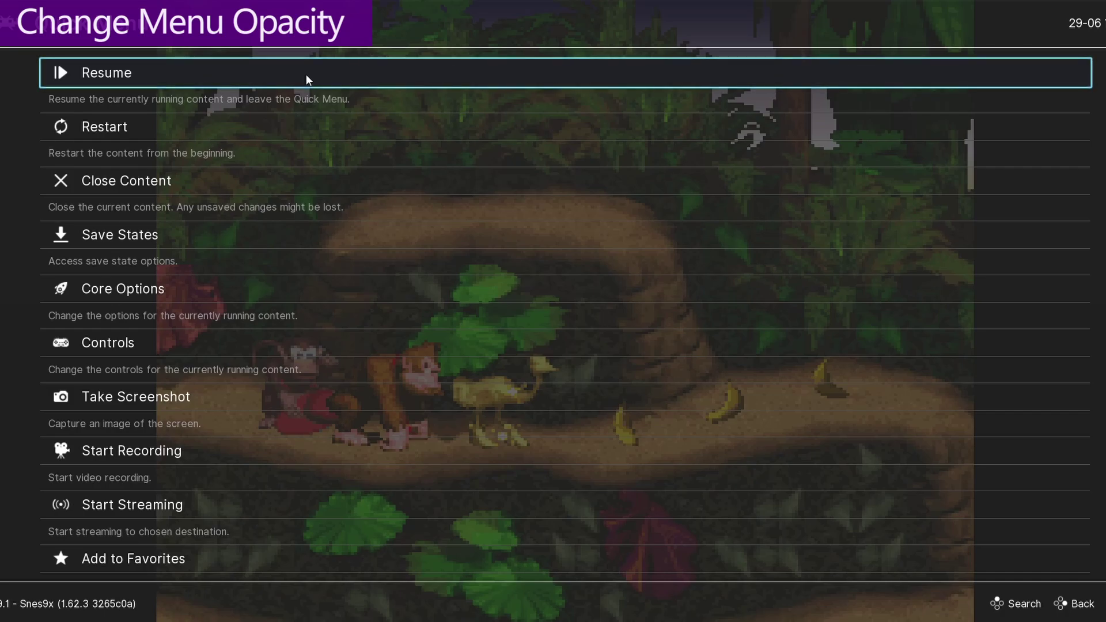
Lower the User Interface > Appearance menu Opacity from 0.500 toward 0.000
key("BackSpace")
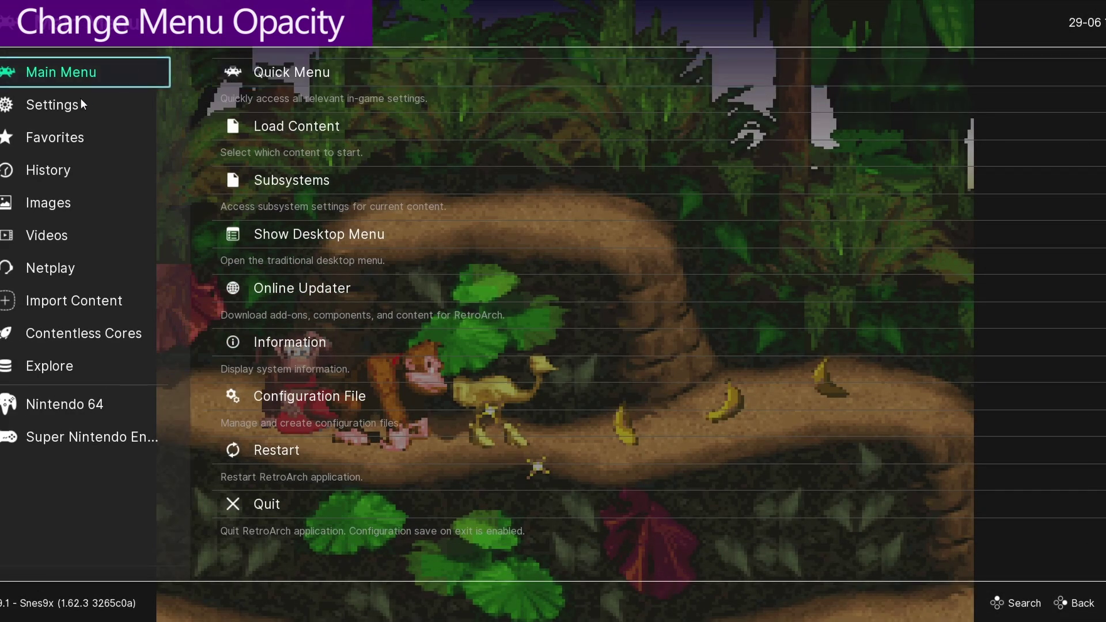
left_click(57, 107)
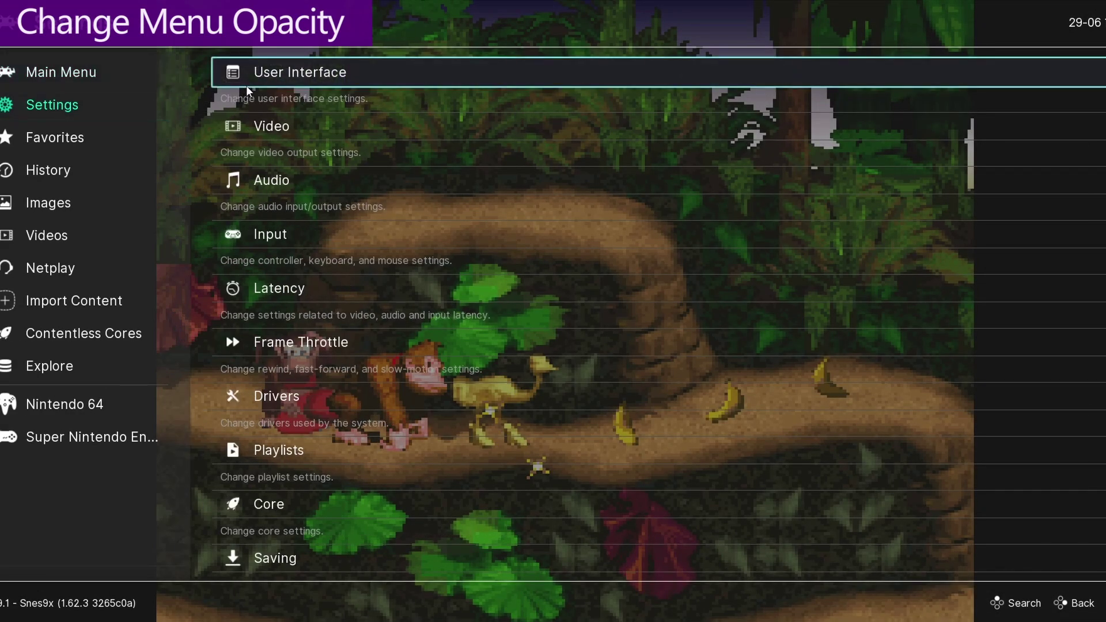
left_click(259, 74)
left_click(161, 72)
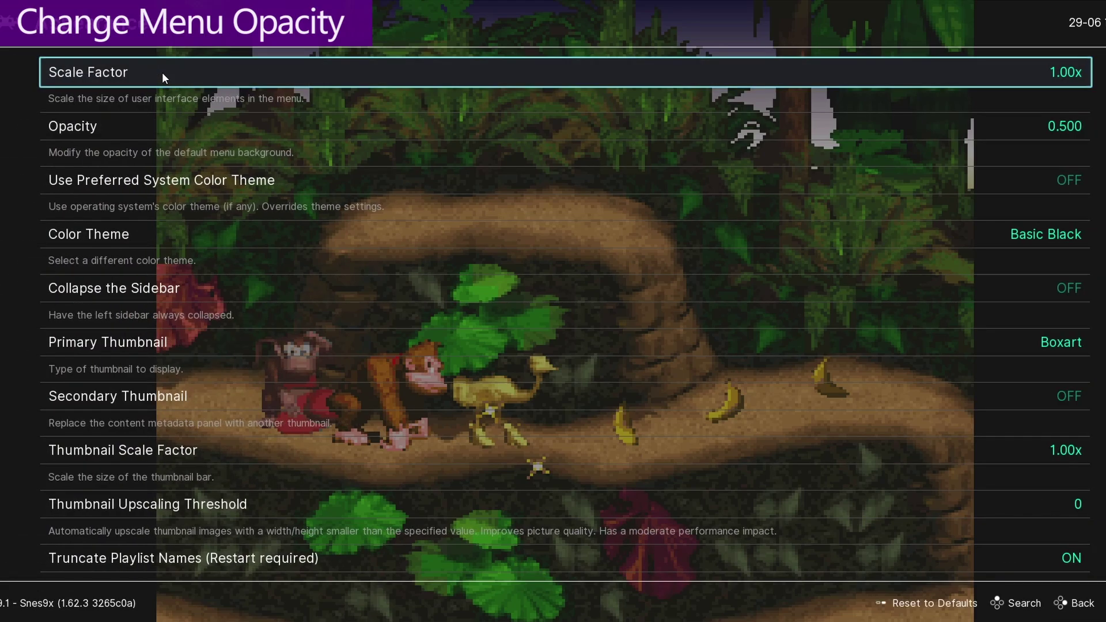
key("Left")
key("Left")
key("Left")
key("Left")
key("Left")
key("Left")
key("Left")
key("Left")
key("Left")
key("Left")
key("Left")
key("Left")
key("Left")
key("Left")
key("Left")
key("Left")
key("Left")
key("Left")
key("Left")
key("Left")
key("Left")
key("Left")
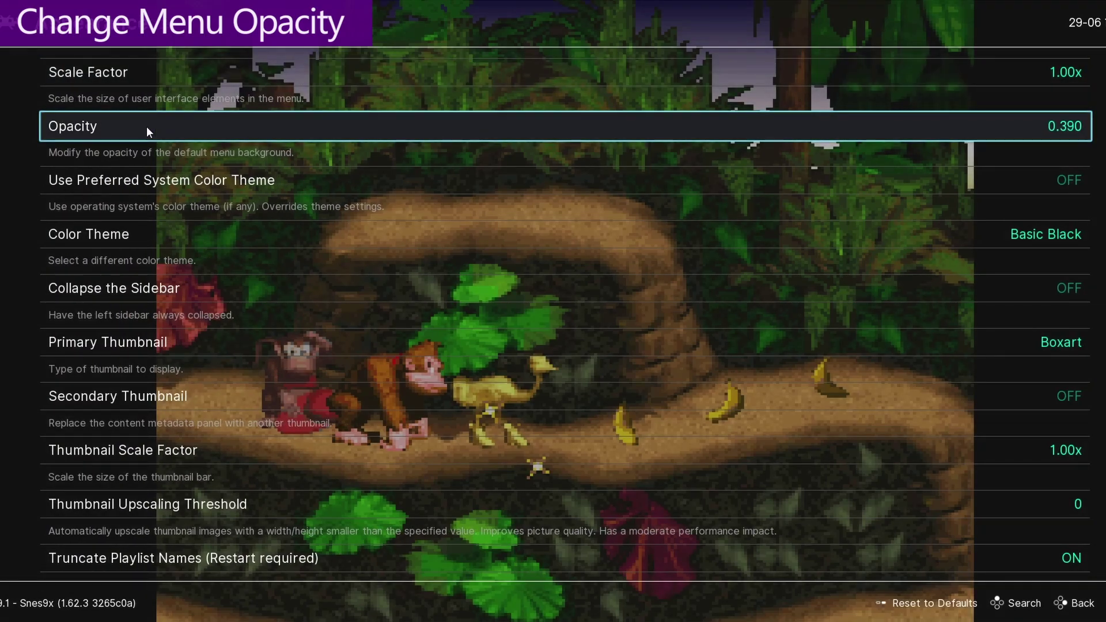
key("Left")
key("Left")
key("Left")
key("Left")
key("Left")
key("Left")
key("Left")
key("Left")
key("Left")
key("Left")
key("Left")
key("Left")
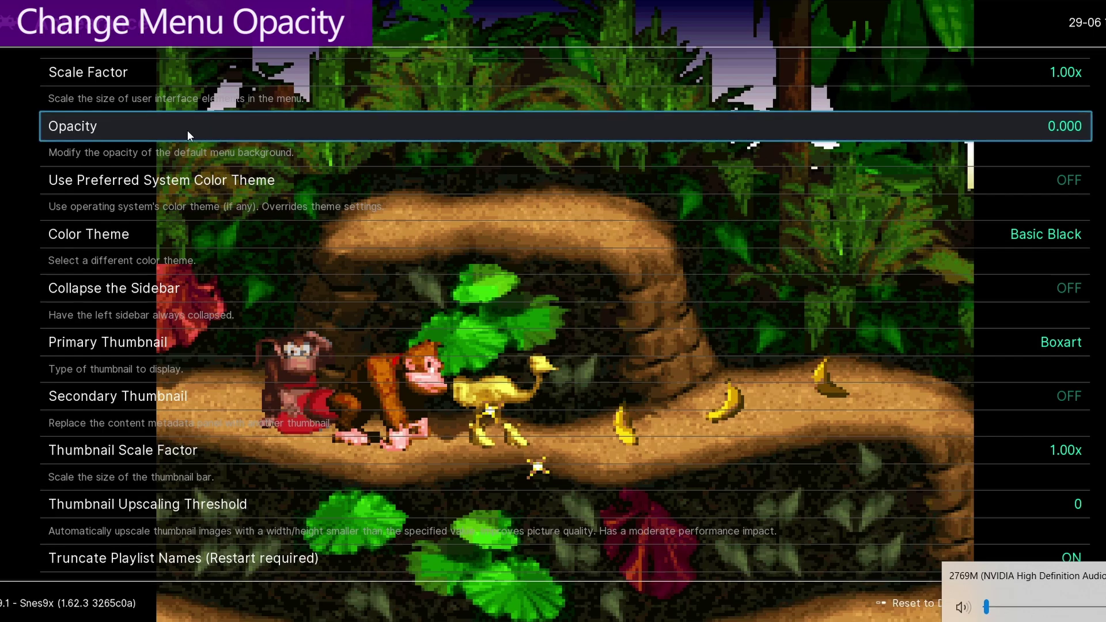
Return to the game's Quick Menu Shaders settings and turn Video Shaders on
key("BackSpace")
key("BackSpace")
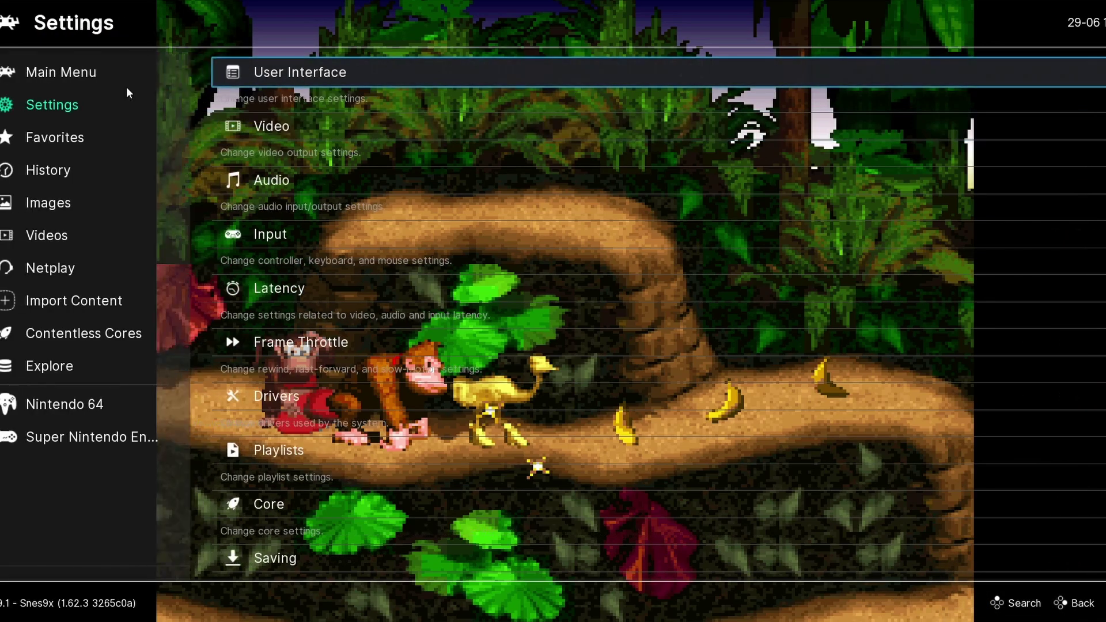
key("BackSpace")
key("Up")
key("Right")
key("Return")
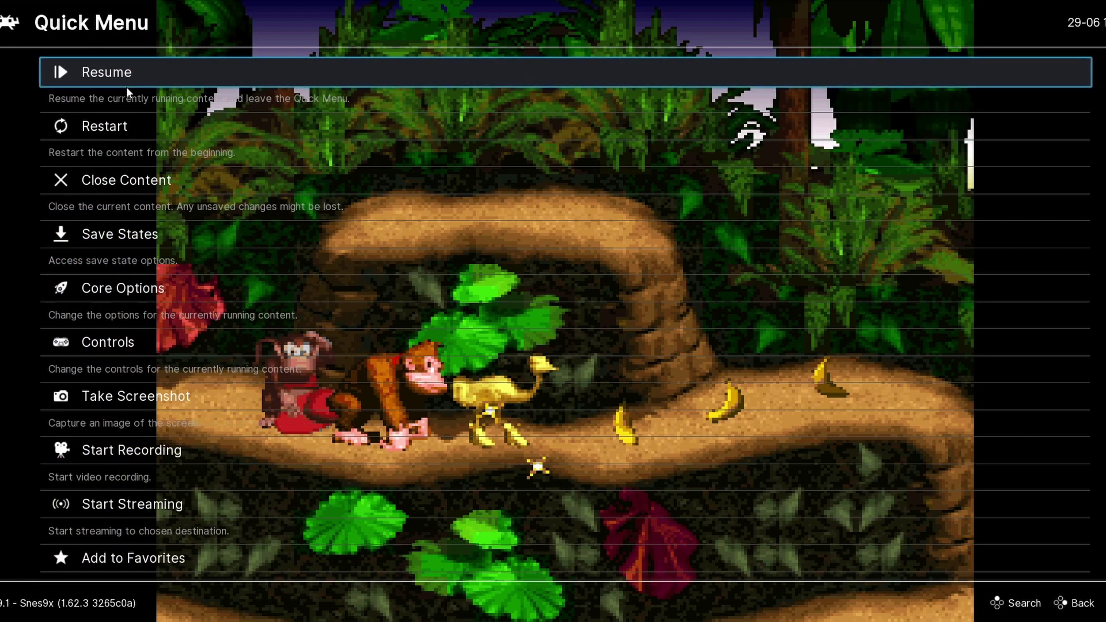
key("Down")
key("Down")
key("Down")
key("Down")
key("Down")
key("Down")
key("Down")
key("Down")
key("Down")
key("Down")
key("Down")
key("Down")
key("Down")
key("Down")
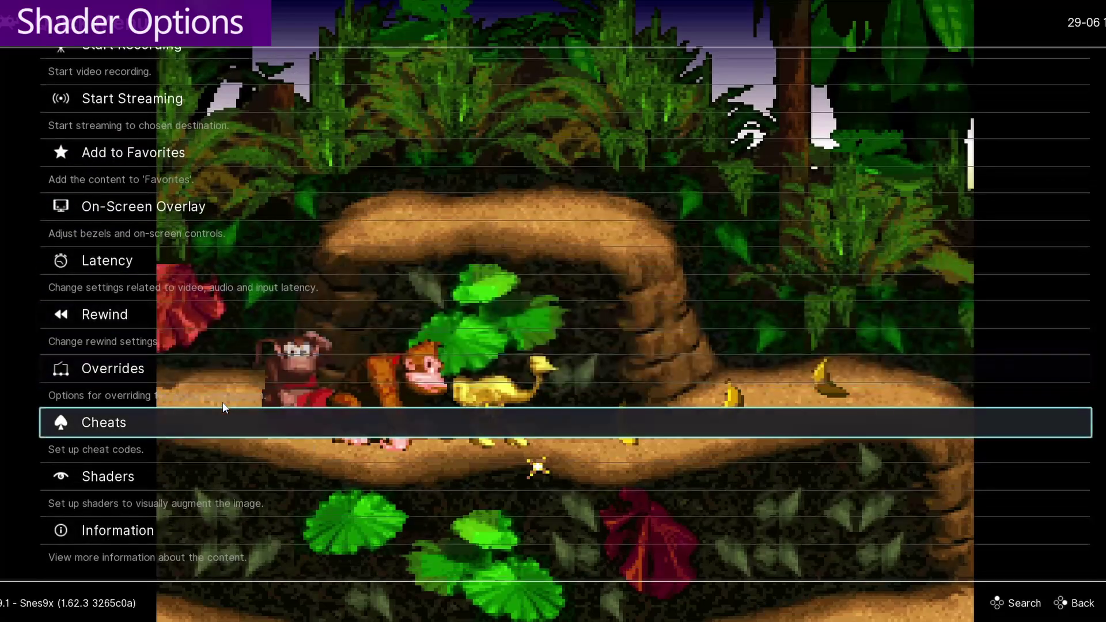
key("Down")
key("Return")
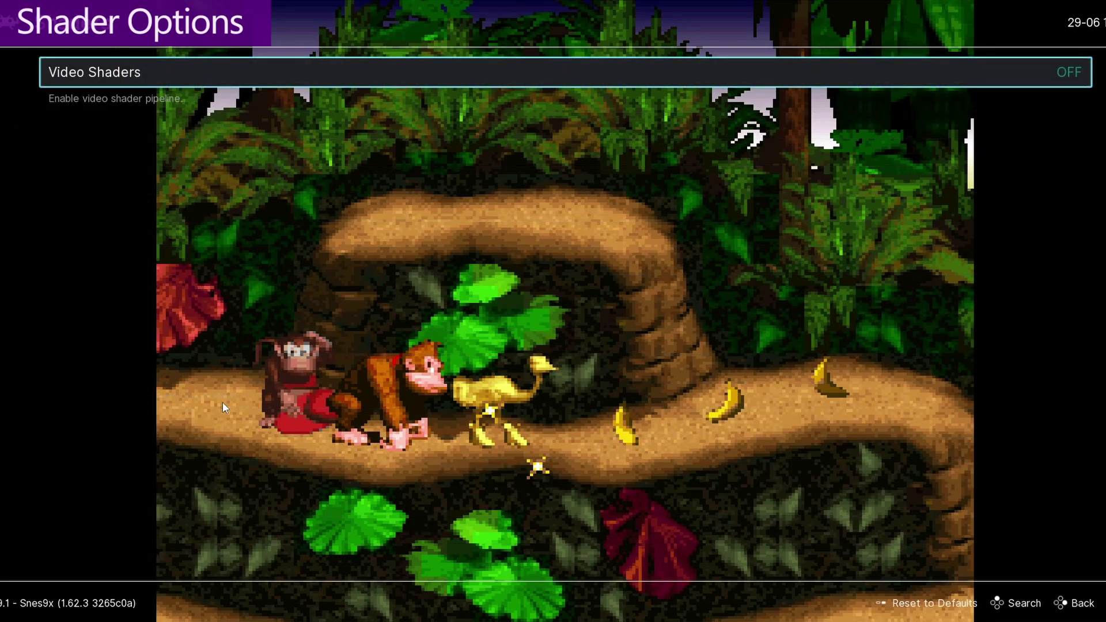
key("Return")
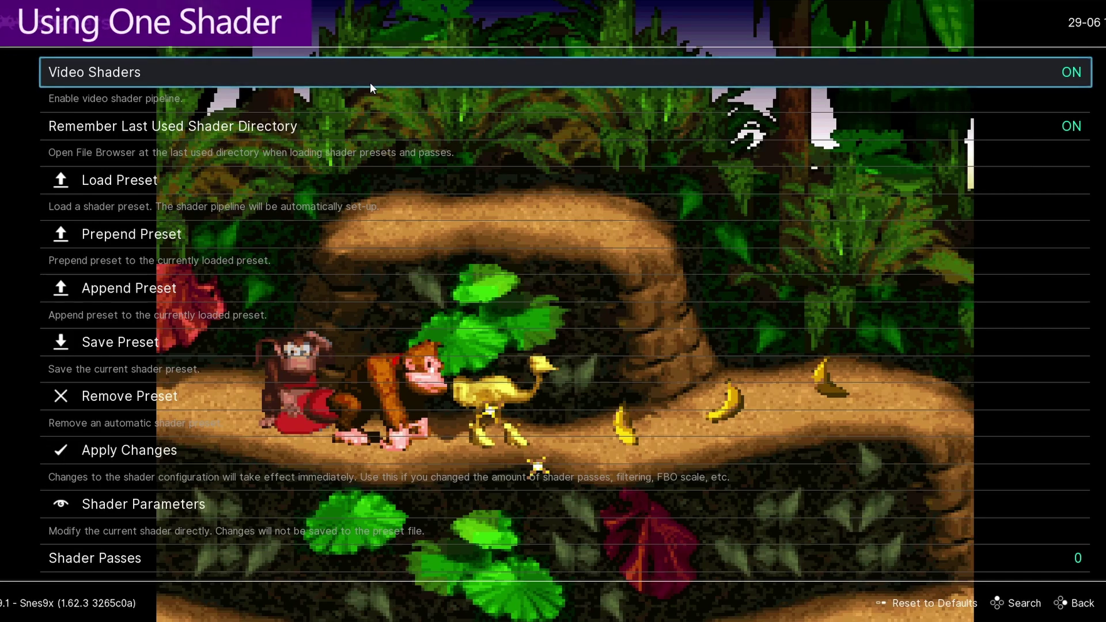
Set Shader Passes to 1, leaving the empty Shader #0 slot selected
key("Down")
key("Down")
key("Down")
key("Down")
key("Down")
key("Down")
key("Down")
key("Down")
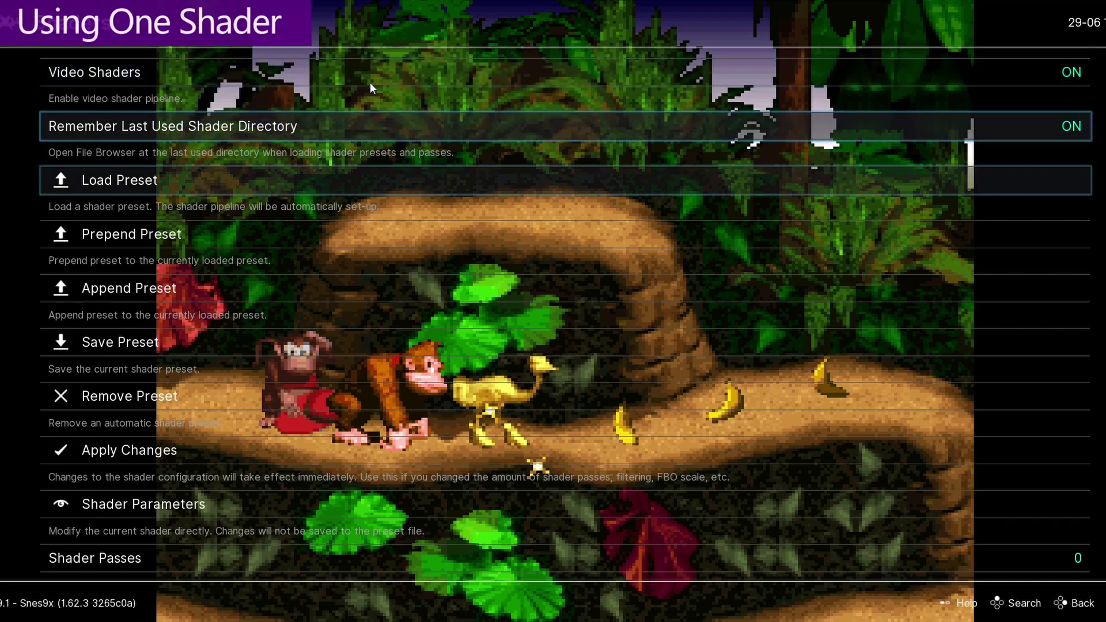
key("Down")
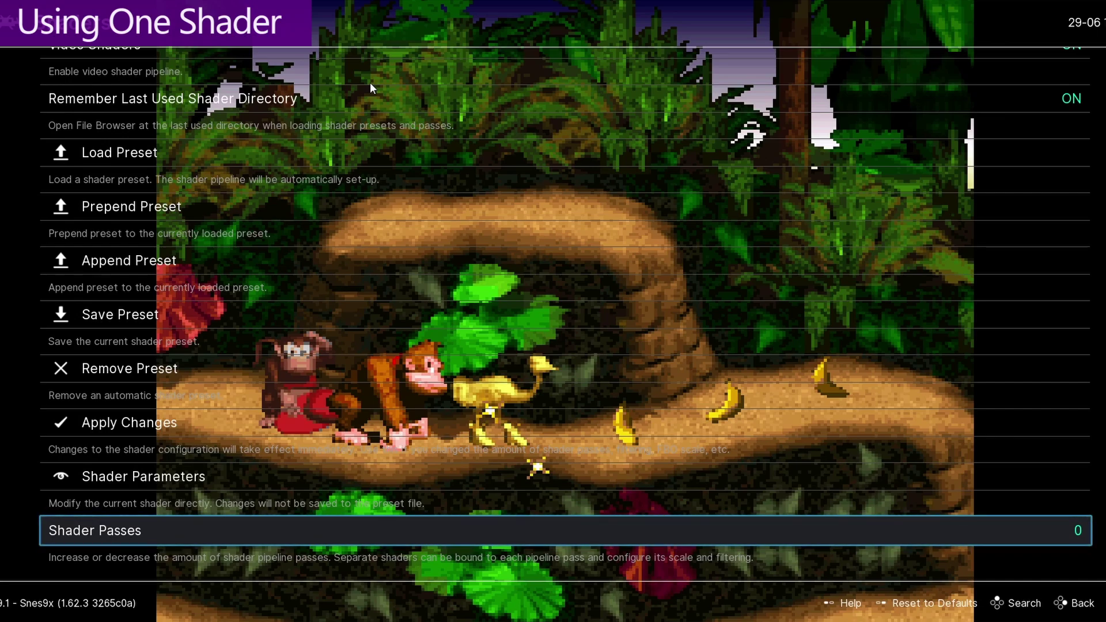
key("Right")
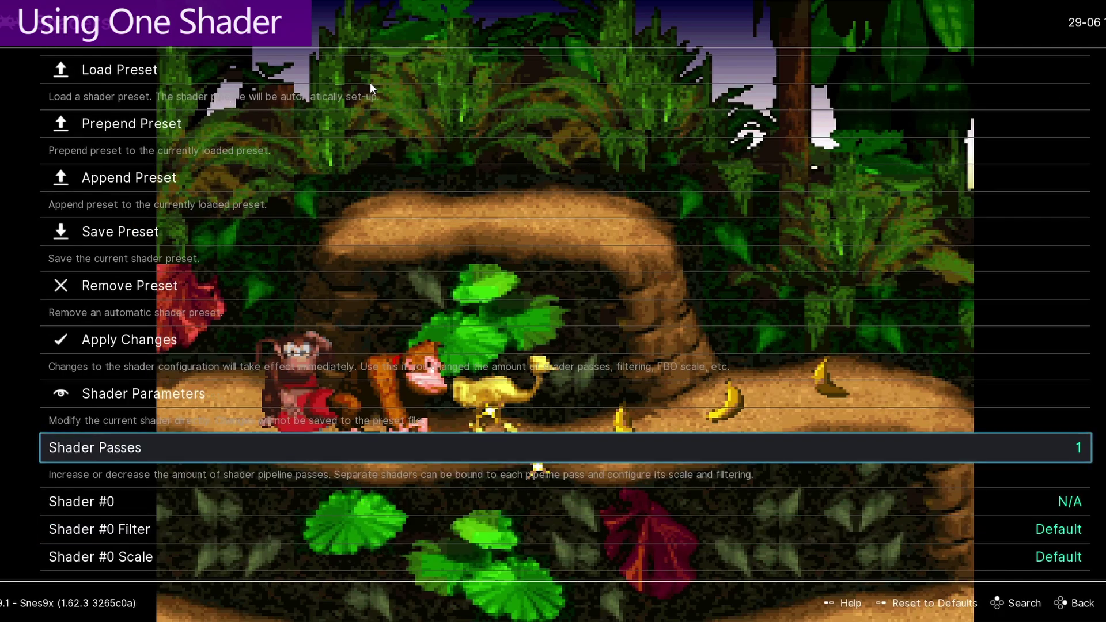
key("Right")
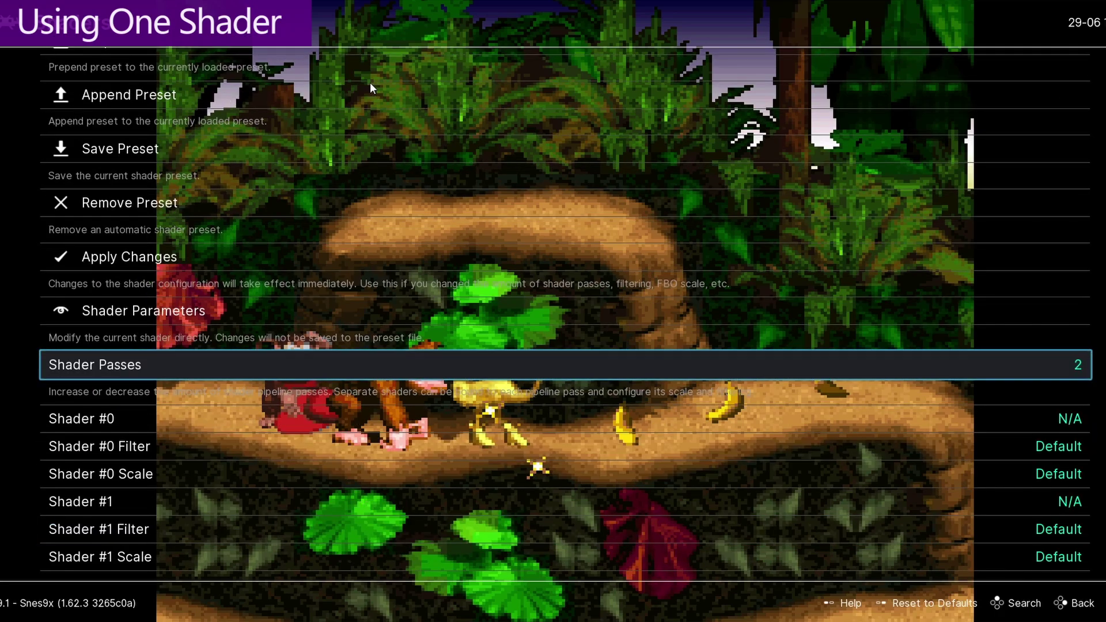
key("Right")
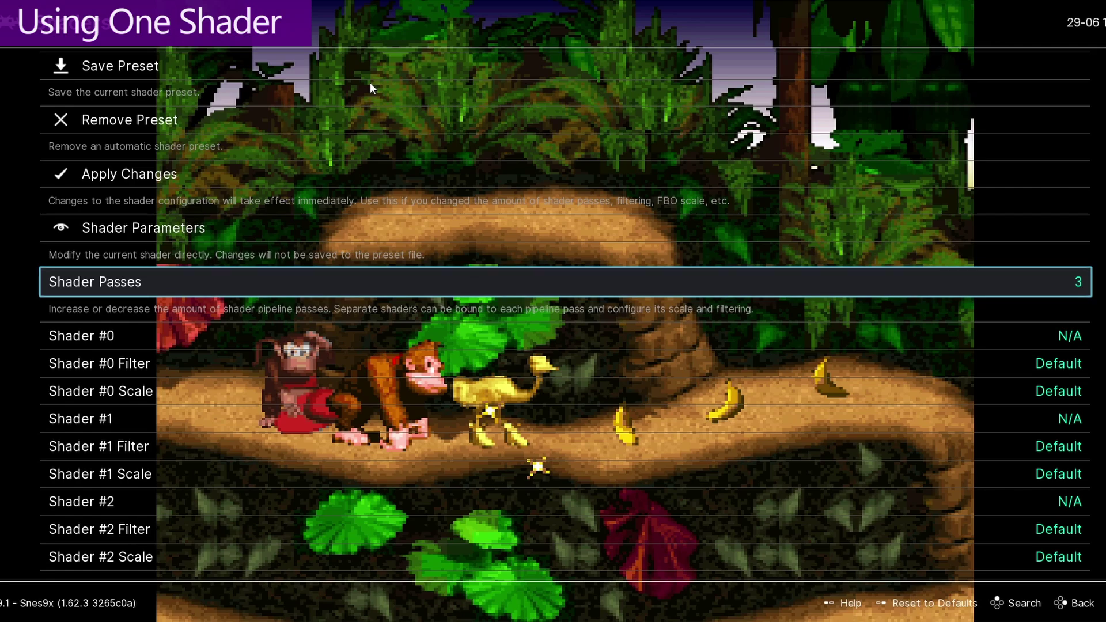
key("Left")
key("Left")
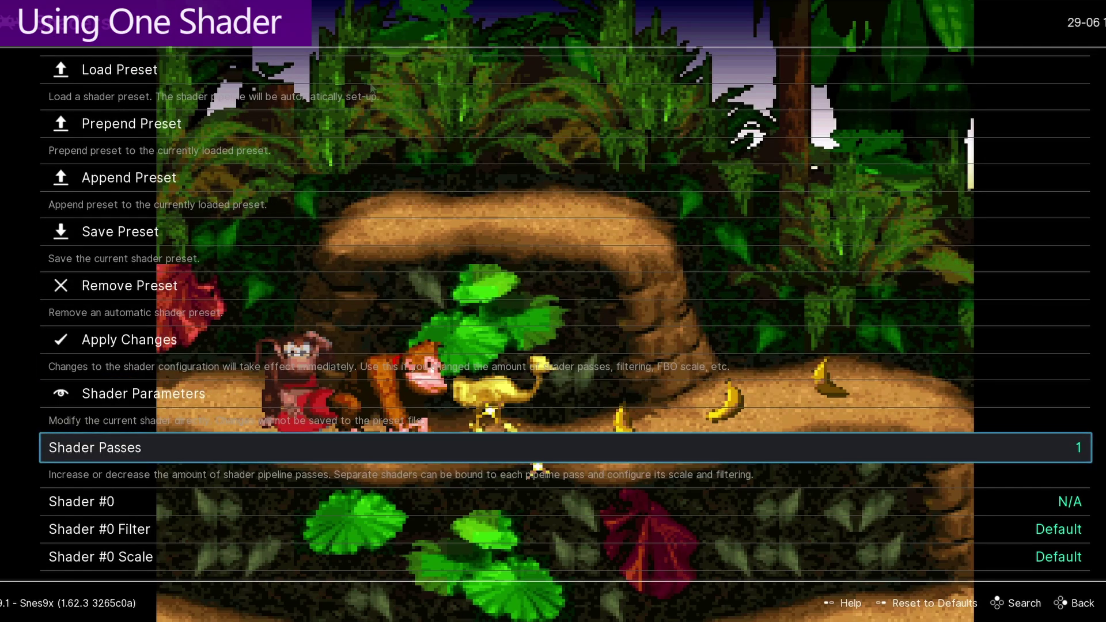
key("Down")
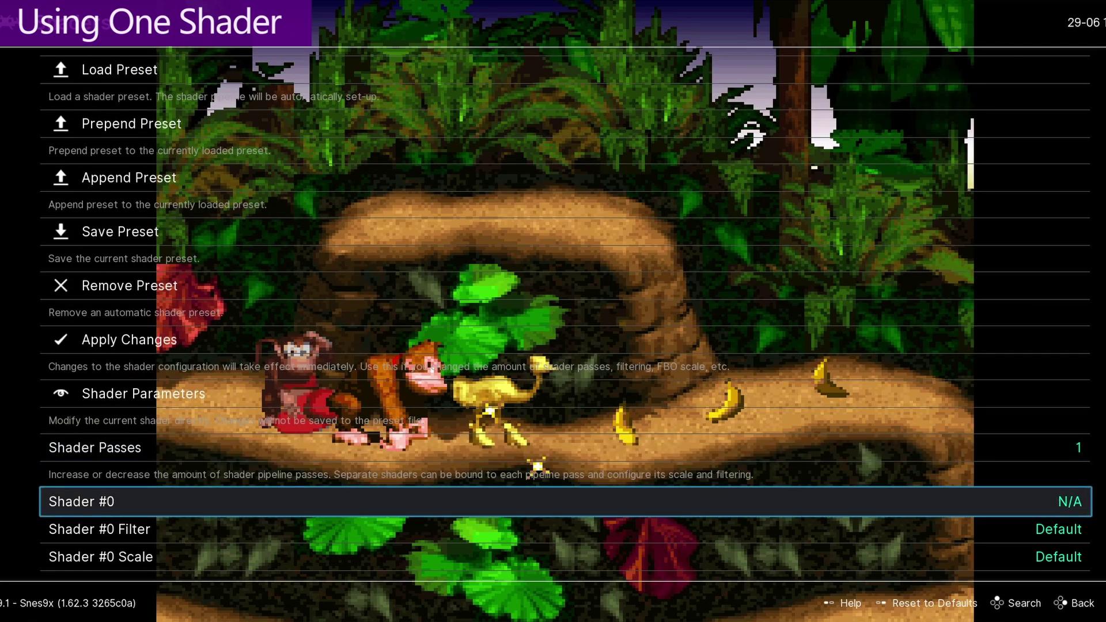
Load ossc.slang from shaders_slang > scanlines as Shader #0 and apply it
key("Return")
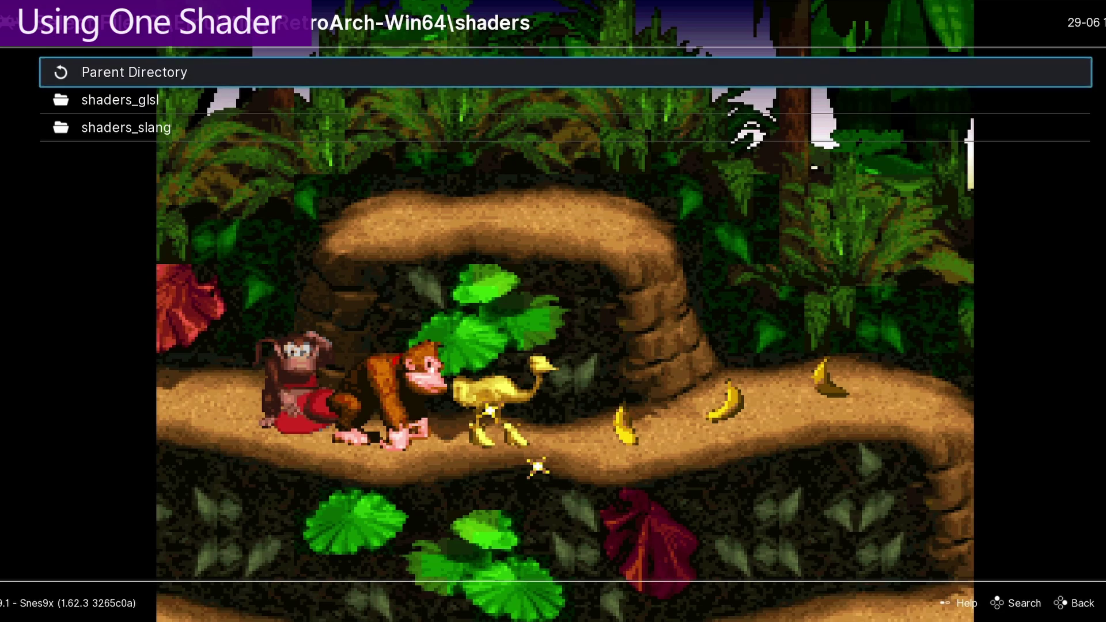
key("Down")
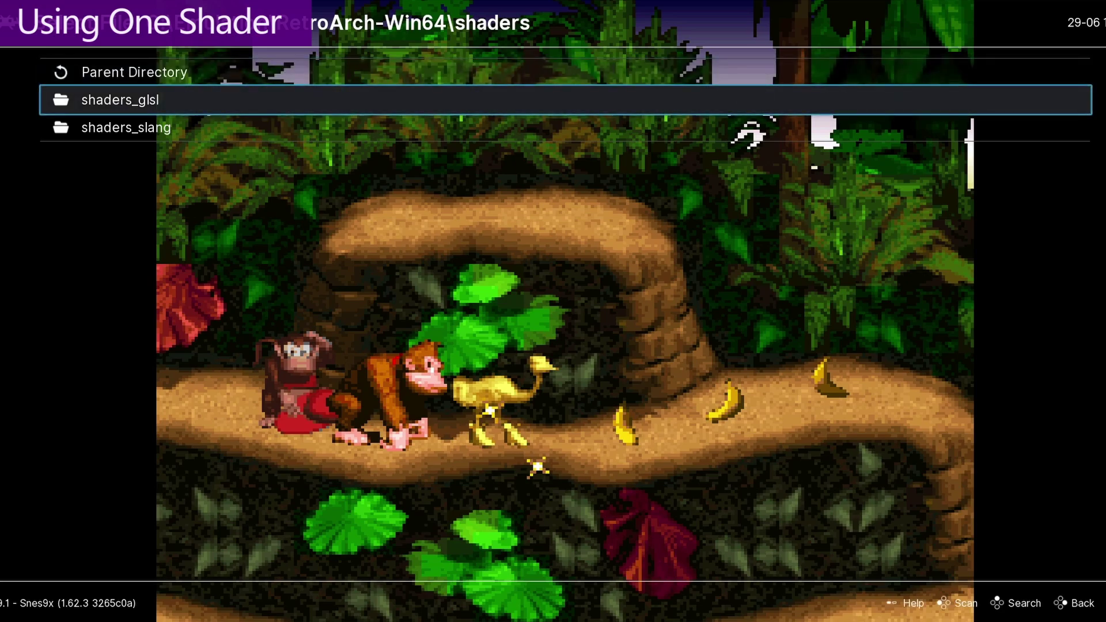
key("Down")
key("Up")
key("Down")
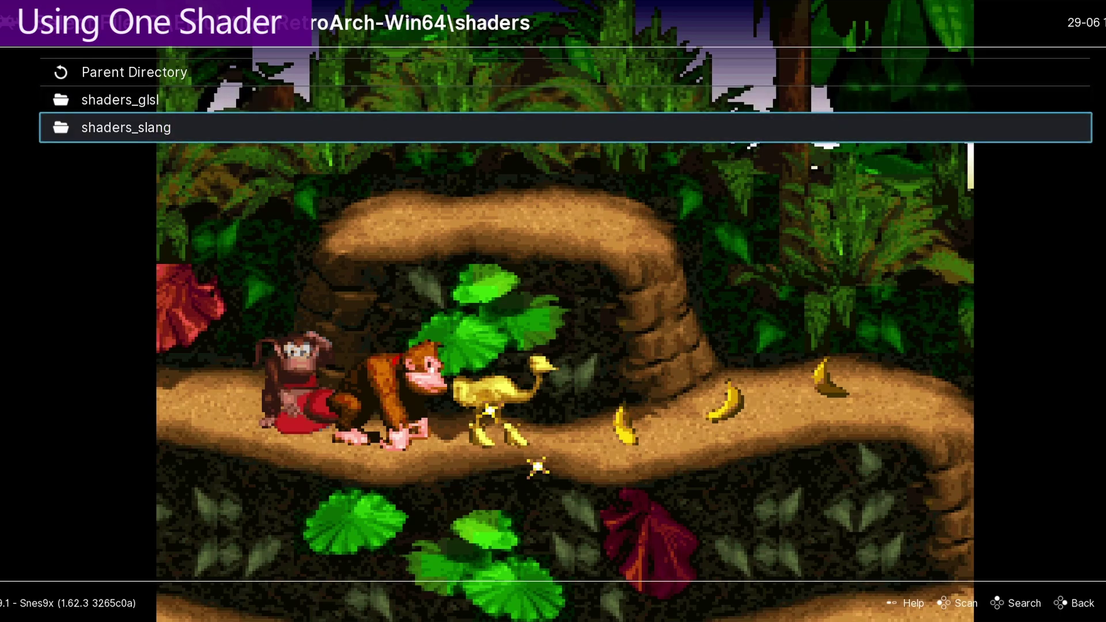
key("Return")
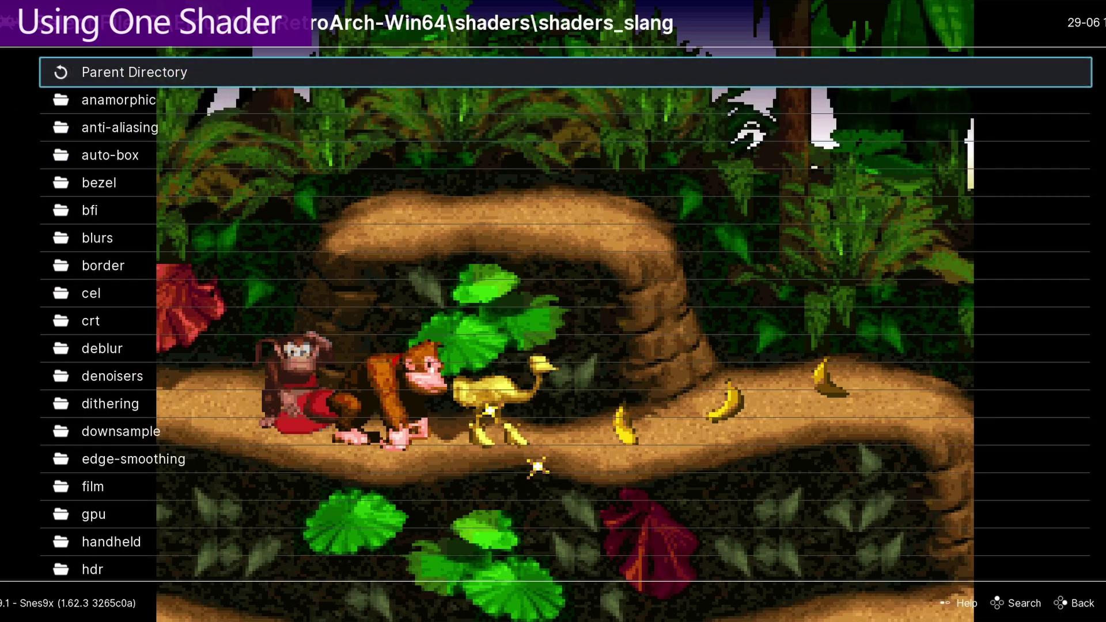
key("Down")
key("Down")
key("Down")
key("Down")
key("Down")
key("Down")
key("Down")
key("Down")
key("Down")
key("Down")
key("Down")
key("Down")
key("Down")
key("Down")
key("Down")
key("Down")
key("Down")
key("Down")
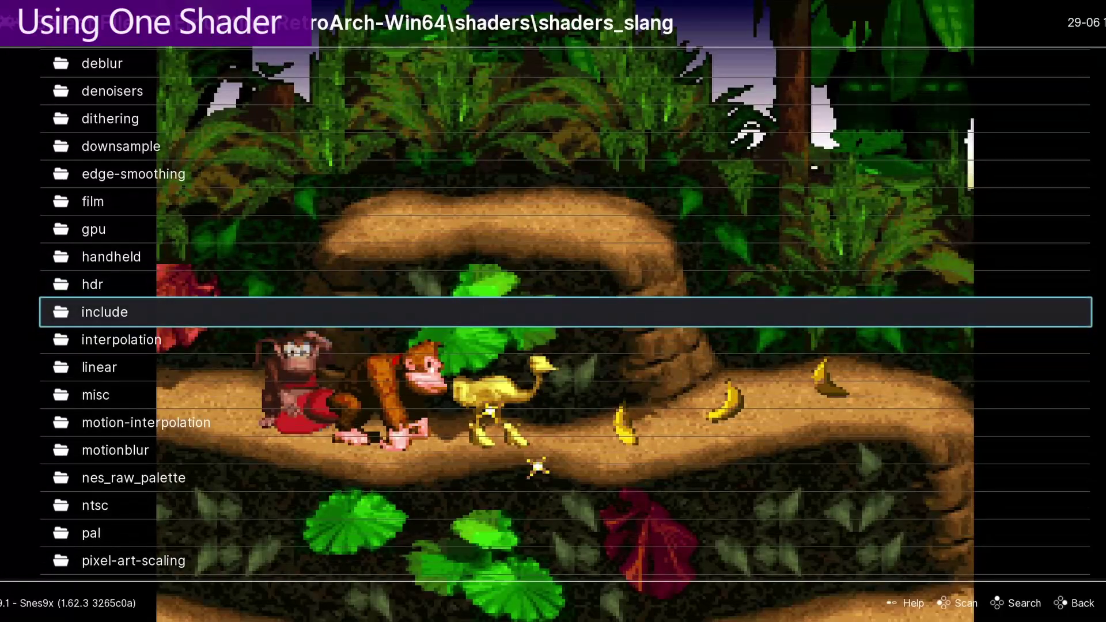
key("Down")
key("Down")
key("Down")
key("Down")
key("Down")
key("Down")
key("Down")
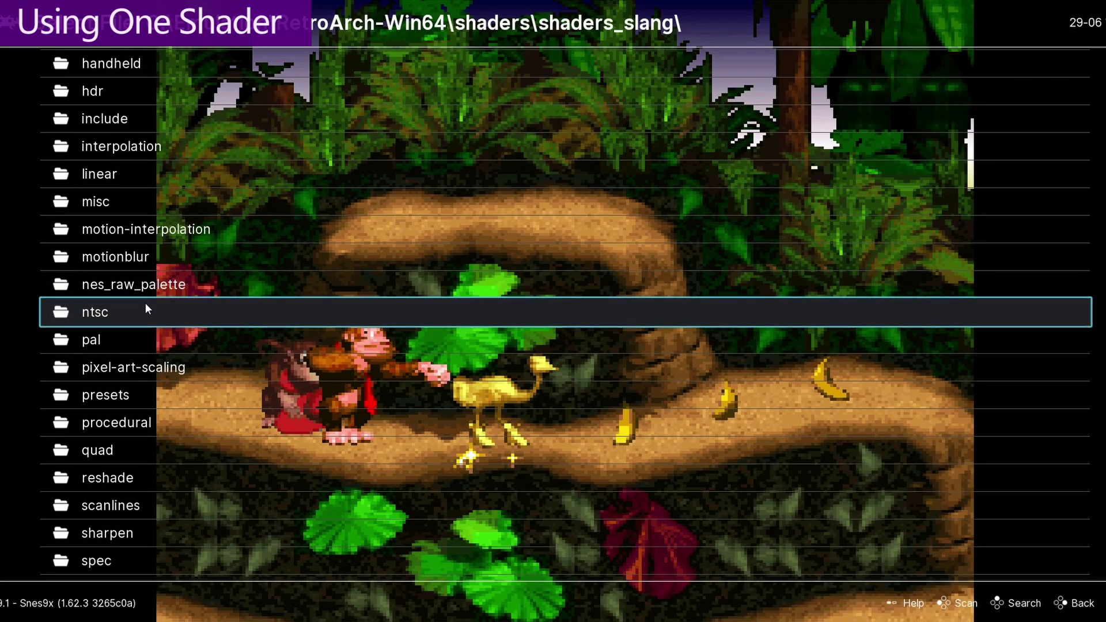
left_click(126, 514)
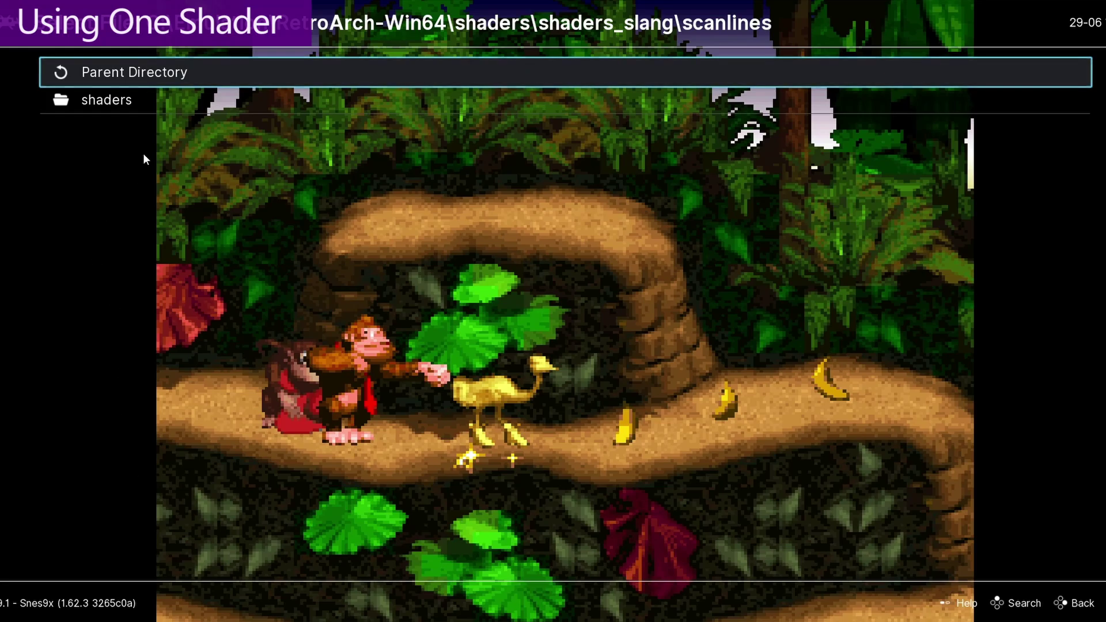
left_click(113, 97)
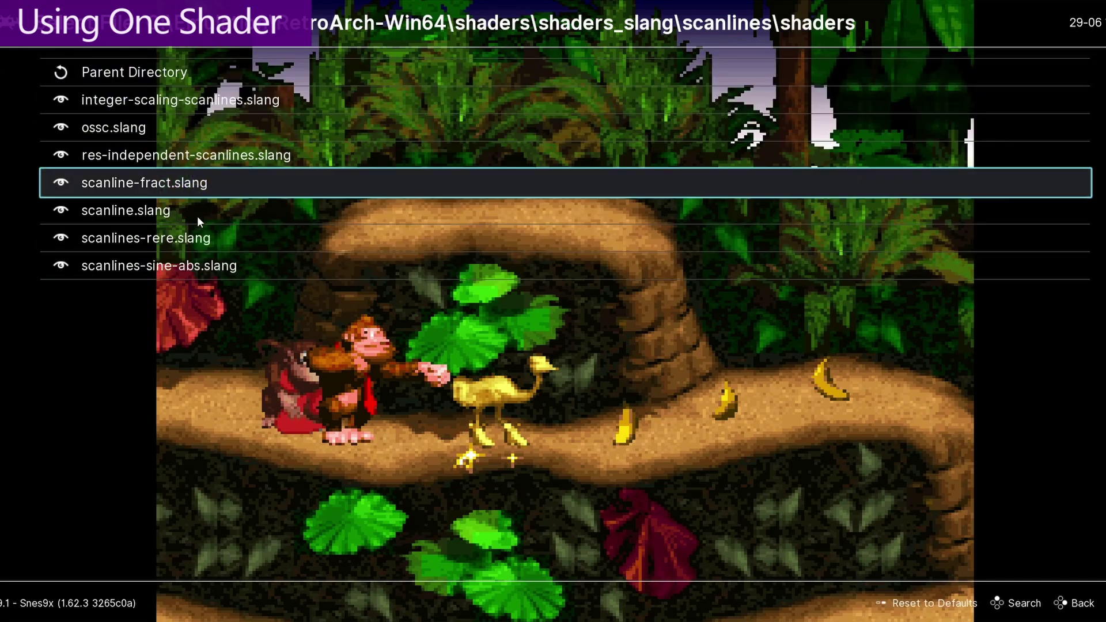
left_click(128, 127)
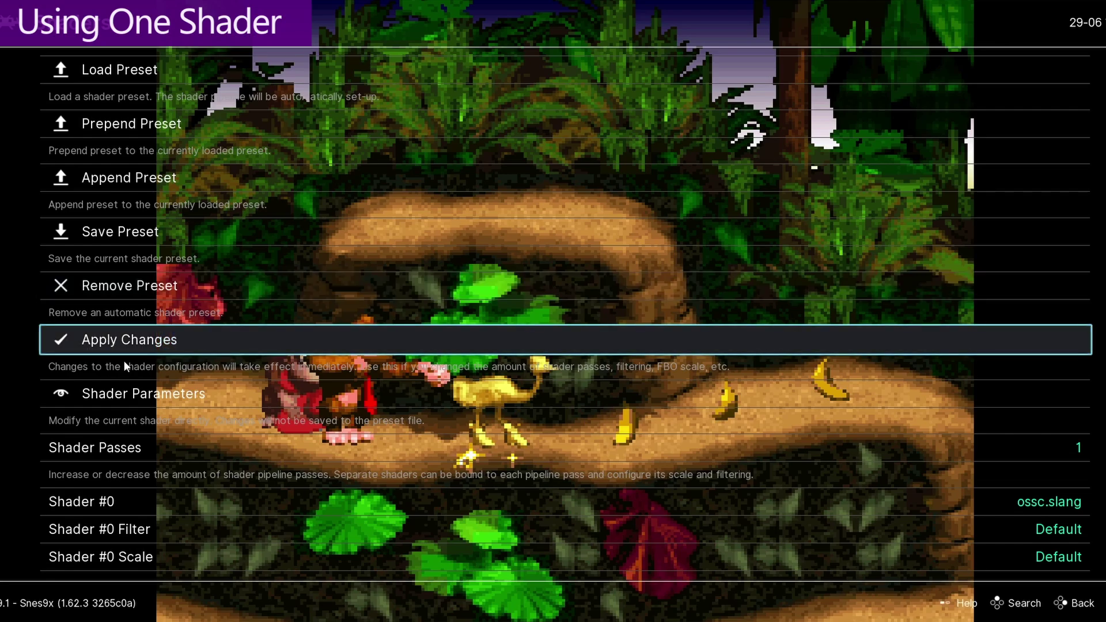
left_click(126, 341)
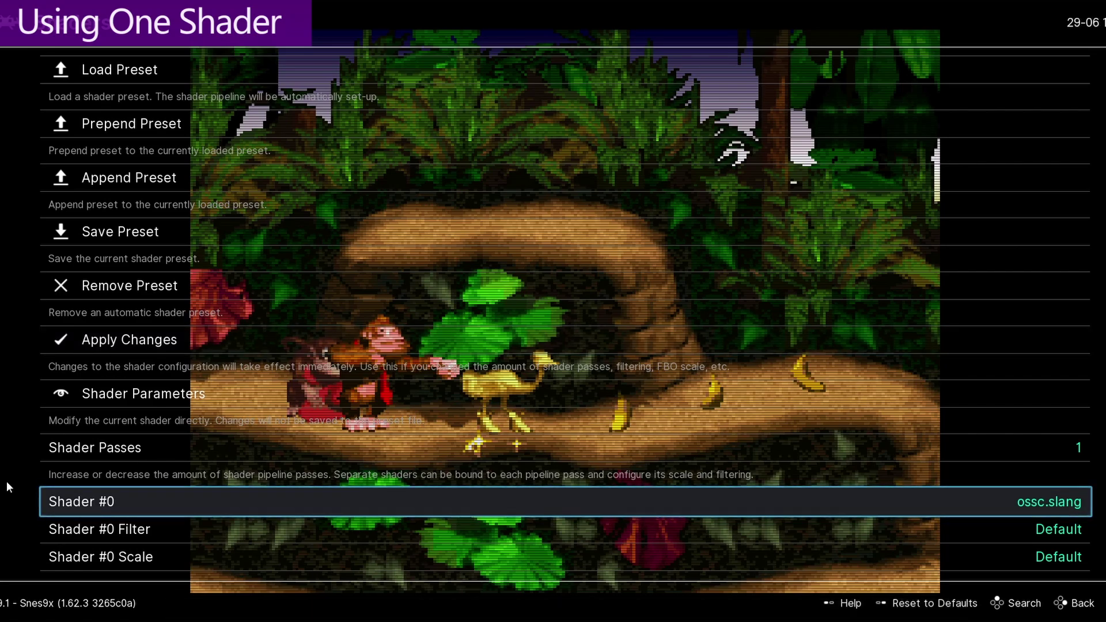
Swap Shader #0 to res-independent-scanlines.slang and apply the change
left_click(94, 499)
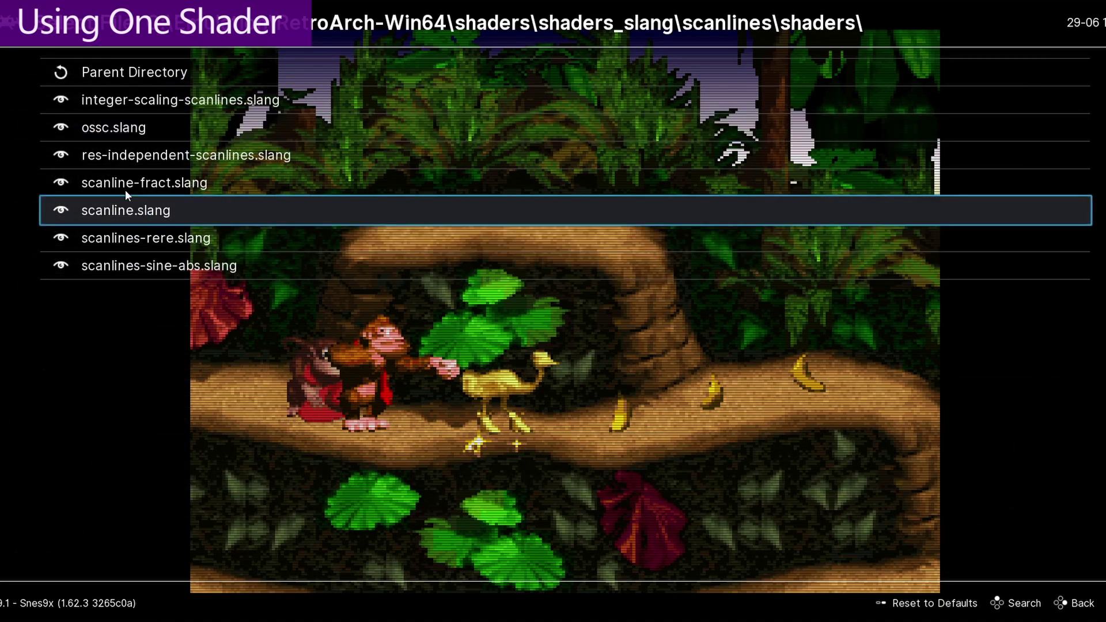
left_click(125, 157)
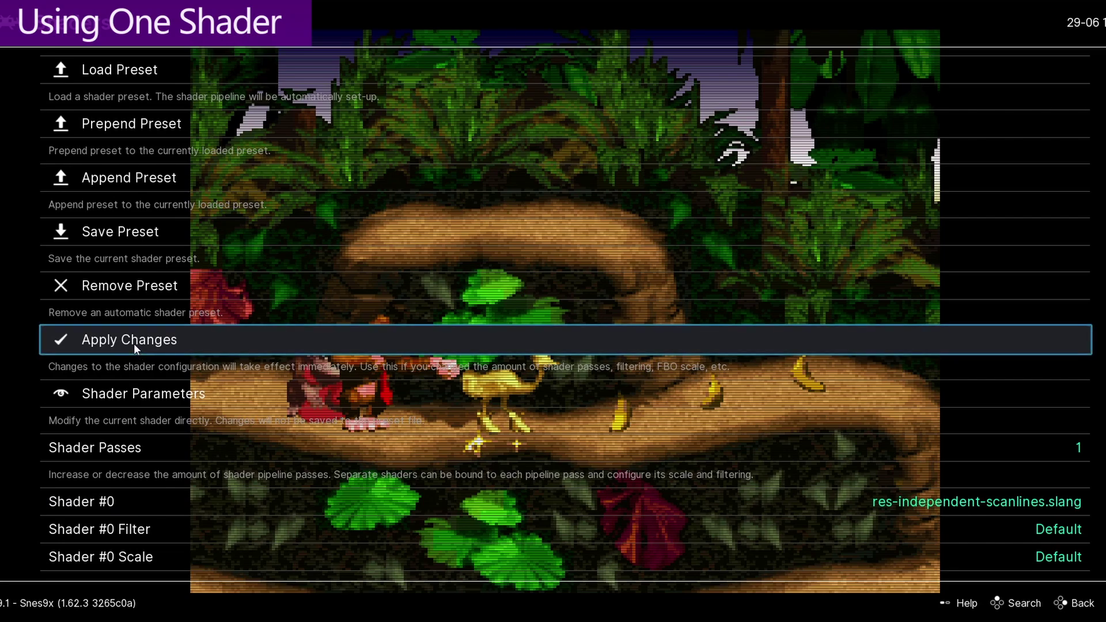
left_click(134, 343)
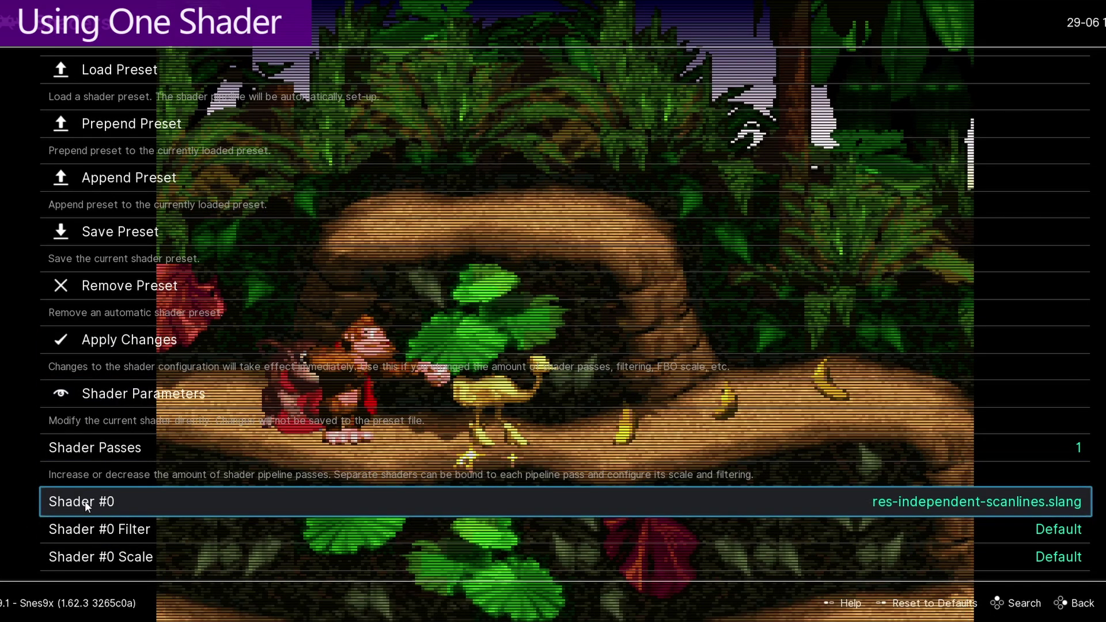
Switch Shader #0 to scanlines-rere.slang, apply, and close the menu to view the game
left_click(95, 502)
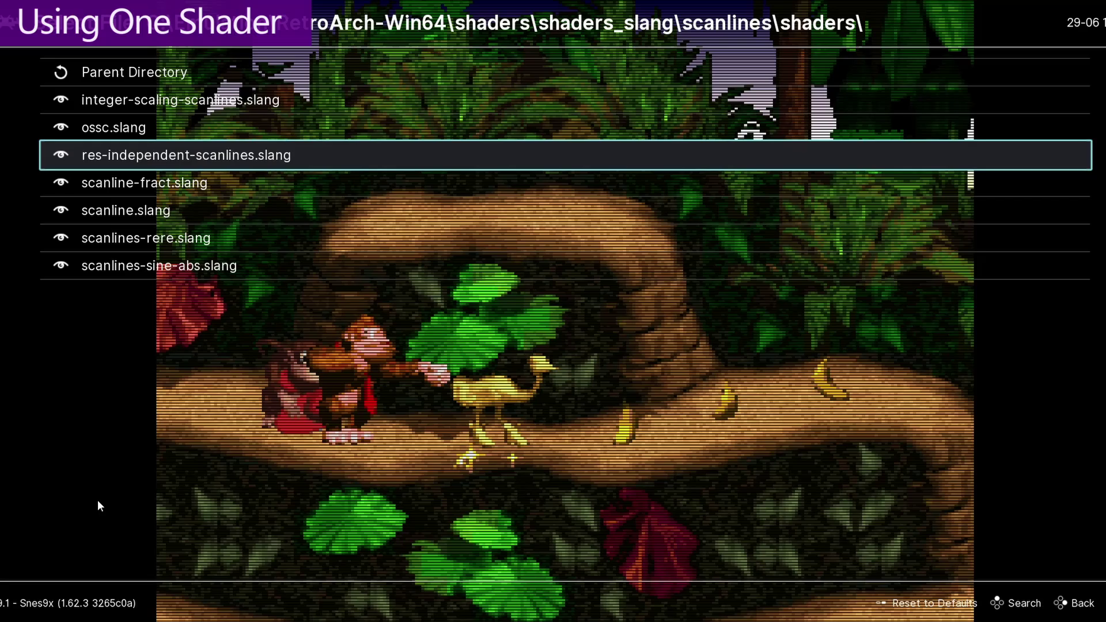
left_click(124, 240)
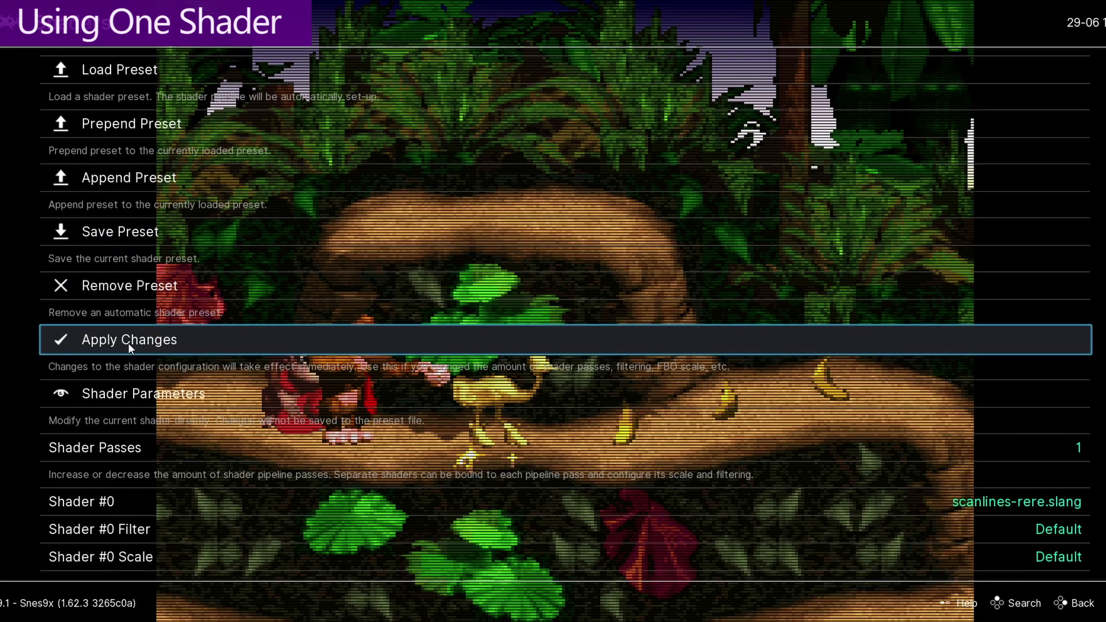
left_click(128, 342)
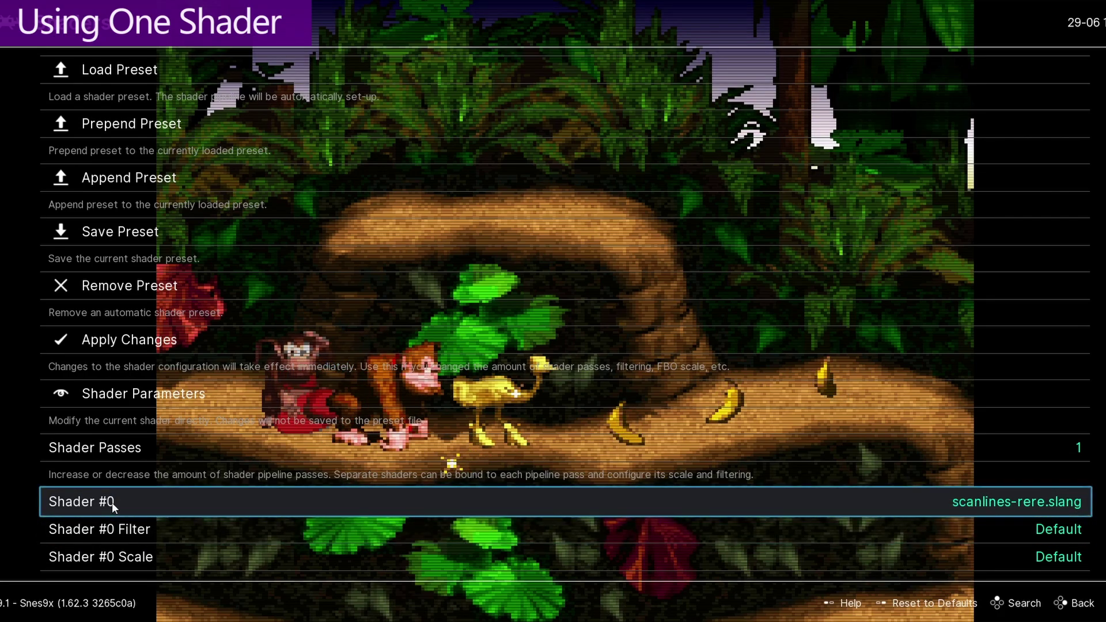
key("F1")
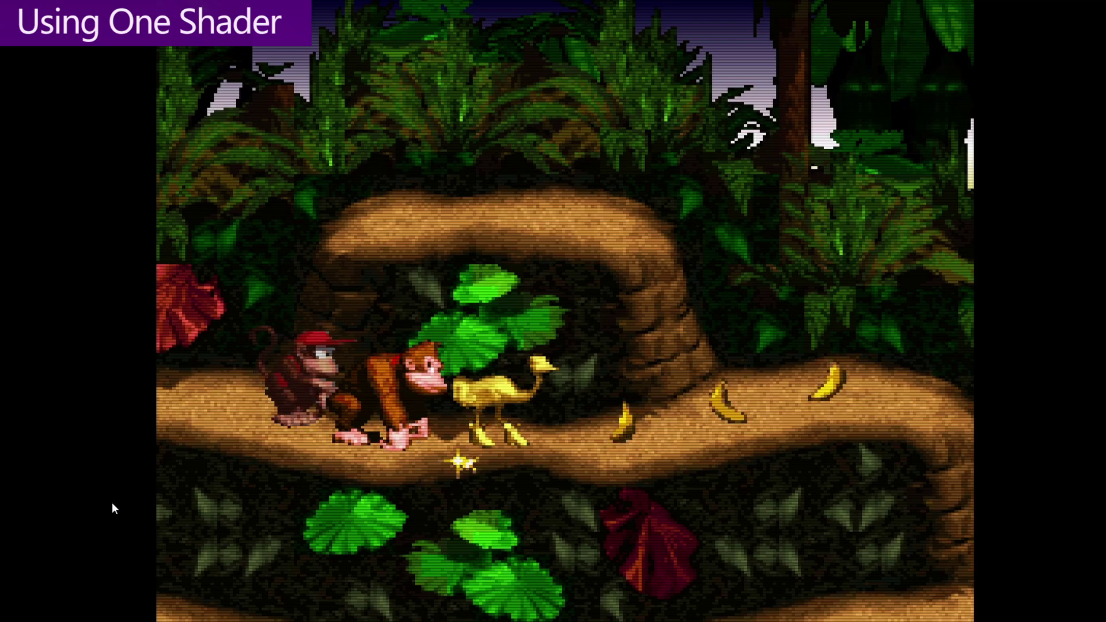
Reopen the Shaders menu and try Linear filter and 20x scale, returning both to Default
key("F1")
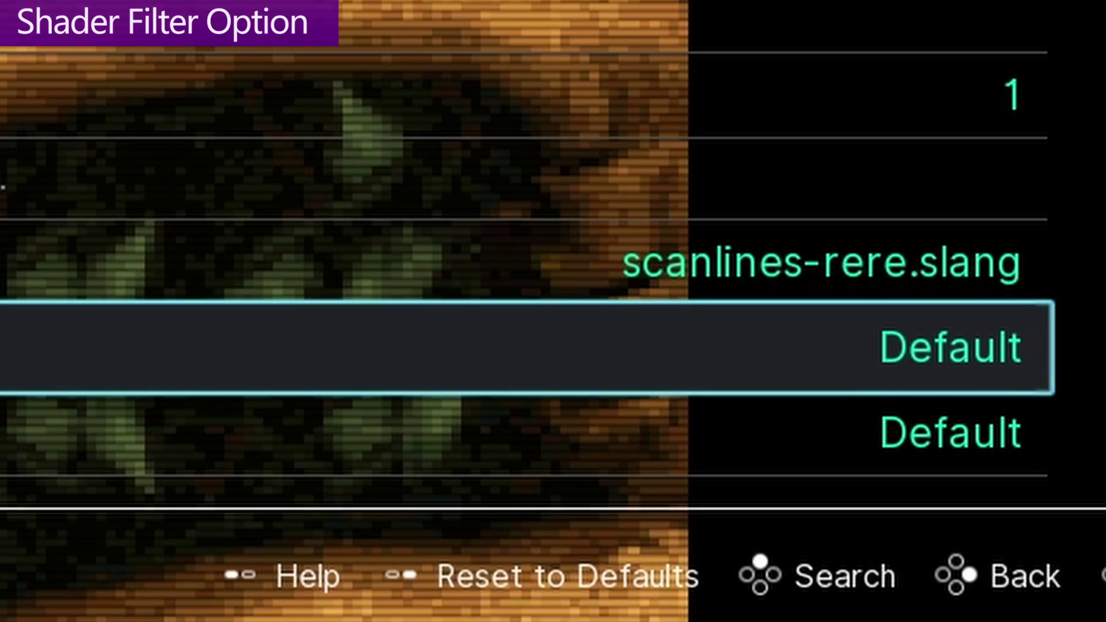
key("Right")
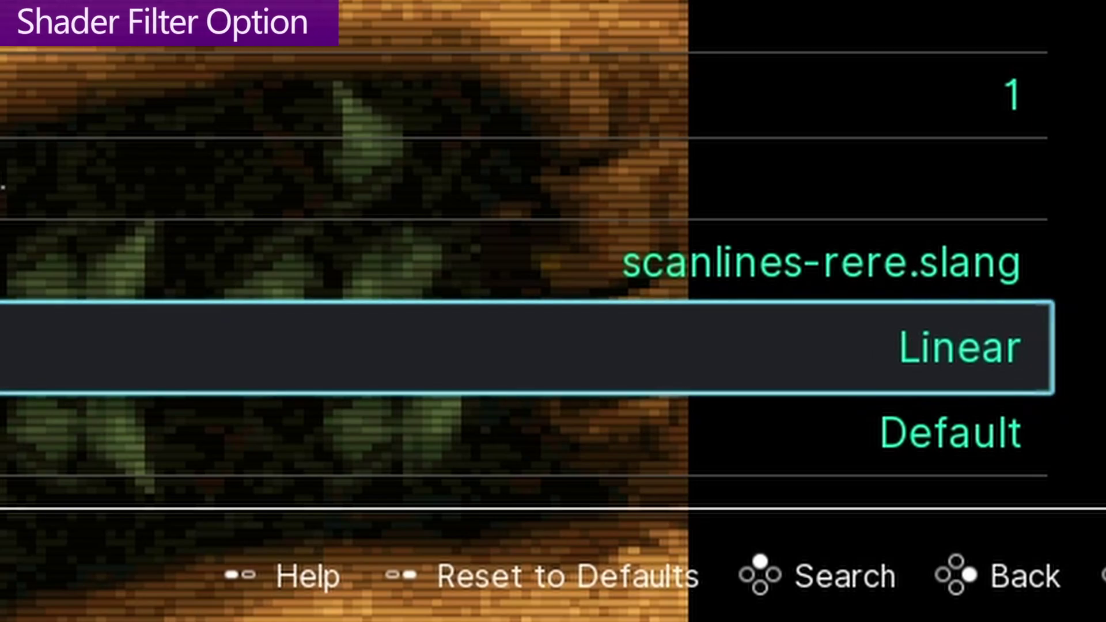
key("Right")
key("Right")
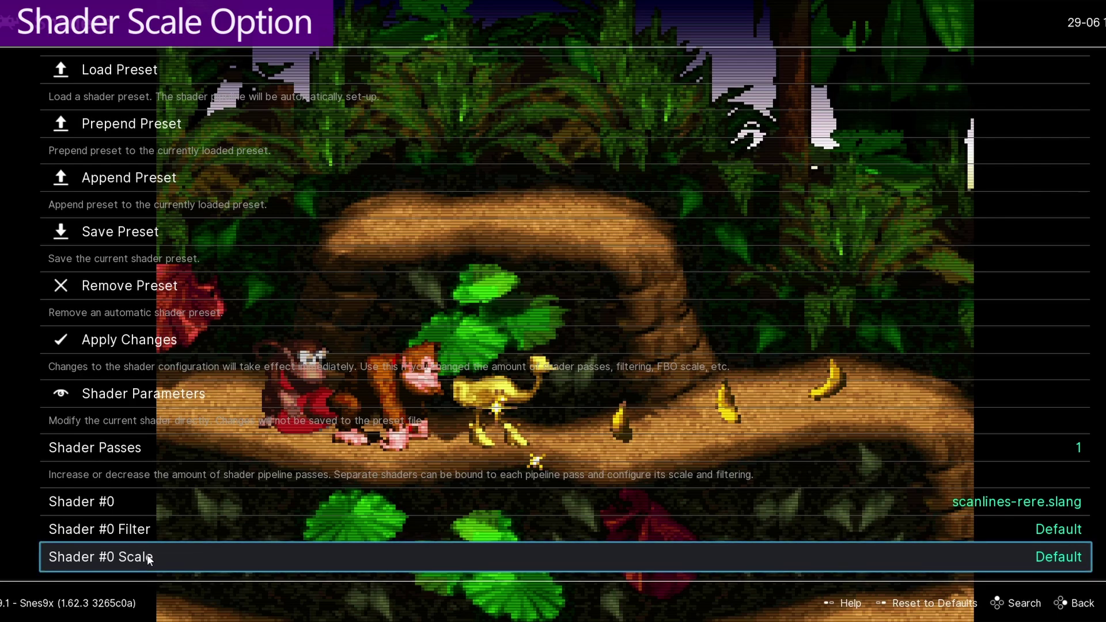
key("Left")
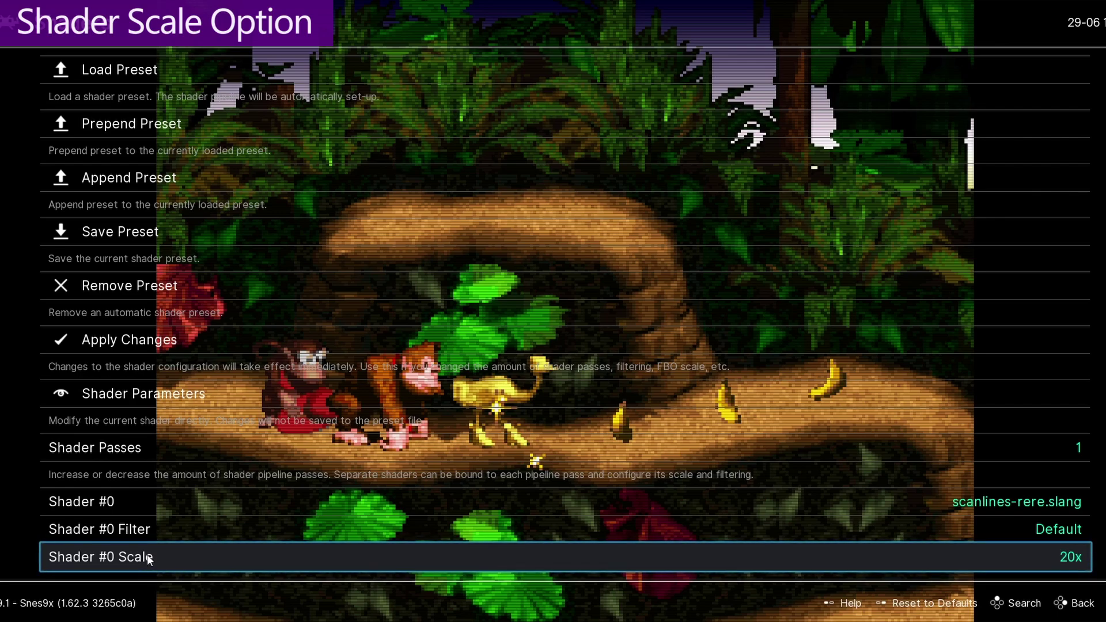
key("Right")
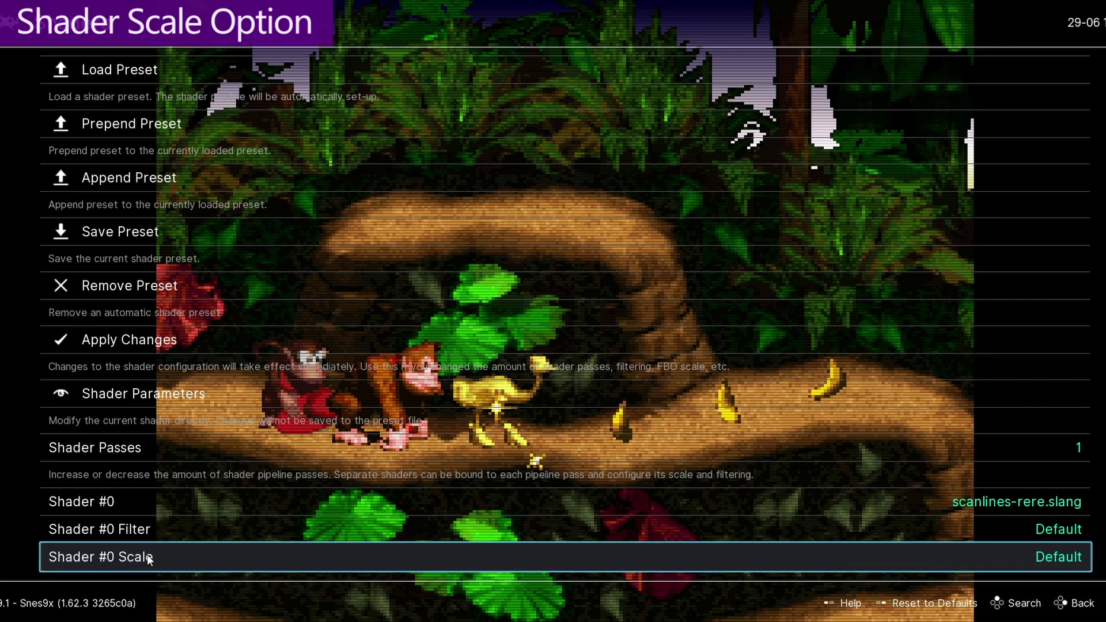
Step Shader #0 Scale through 1x to 5x, applying changes along the way
left_click(272, 556)
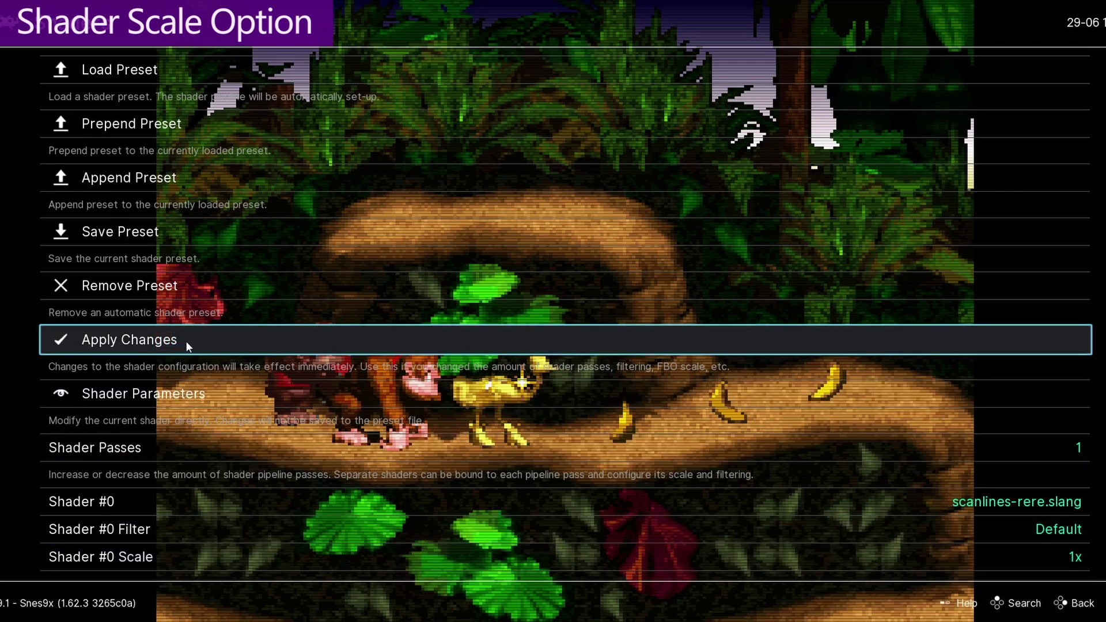
left_click(185, 341)
left_click(276, 569)
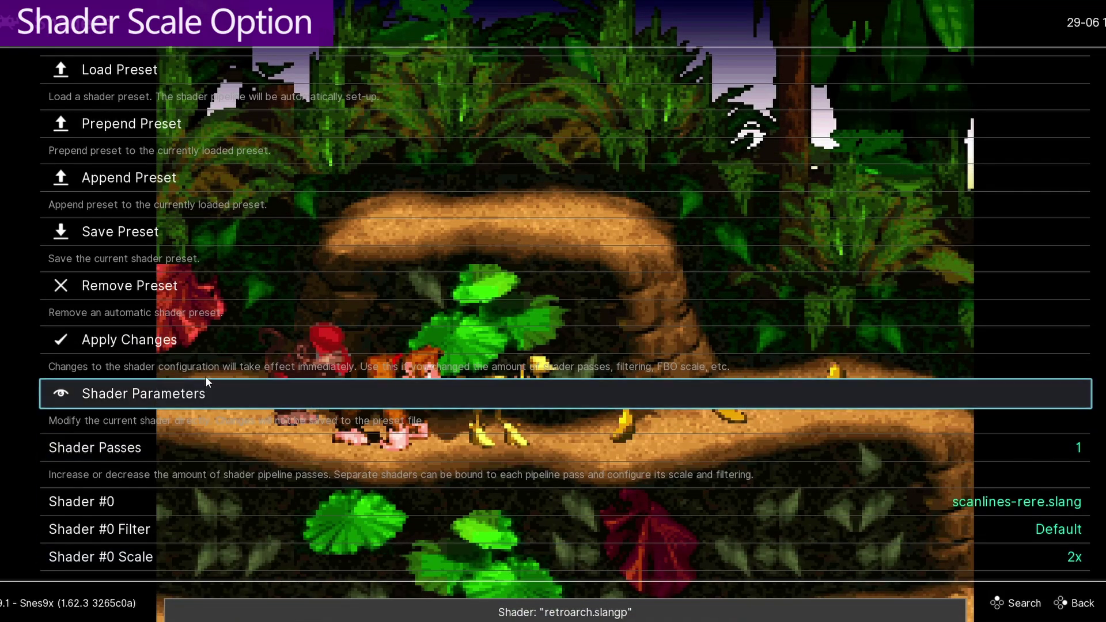
left_click(205, 348)
left_click(222, 552)
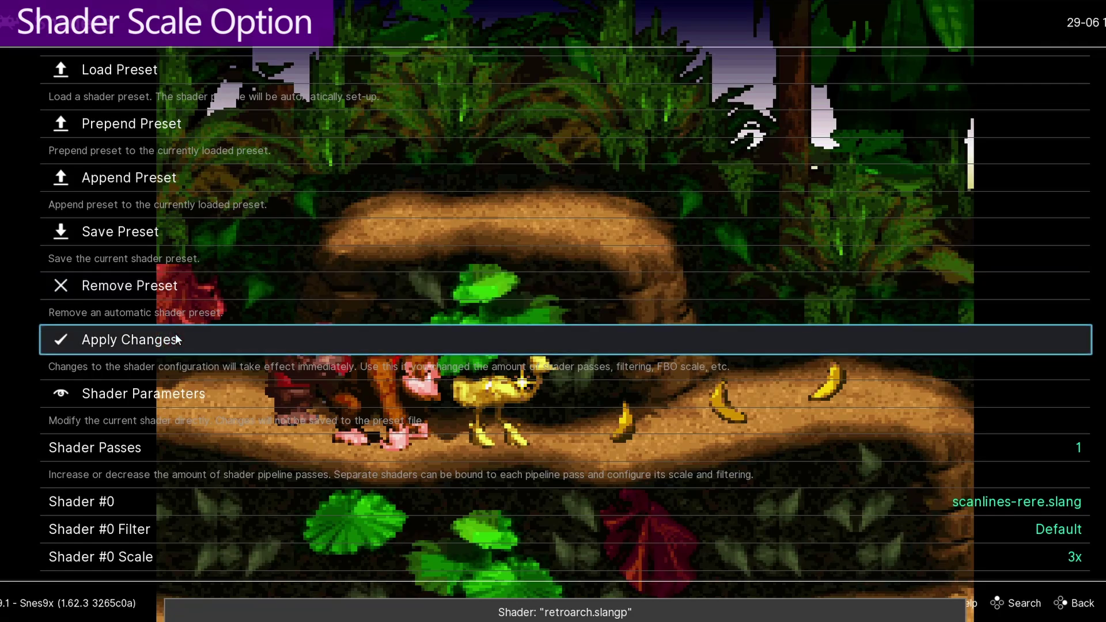
left_click(205, 562)
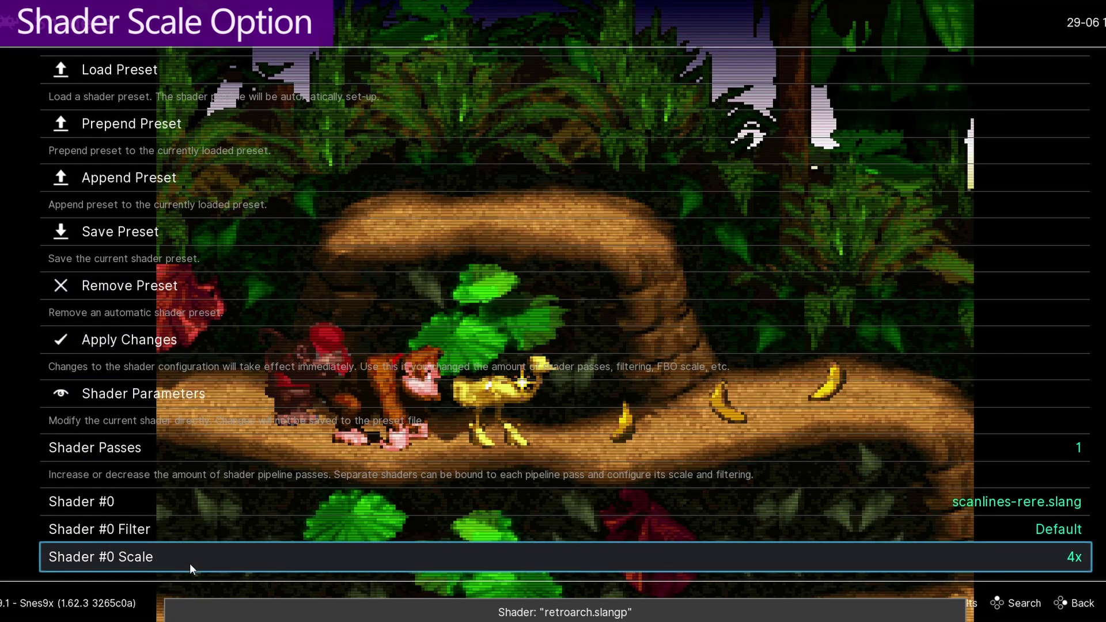
left_click(189, 563)
left_click(176, 342)
Continue Shader #0 Scale through 6x to 9x, then wrap it back to Default
left_click(175, 560)
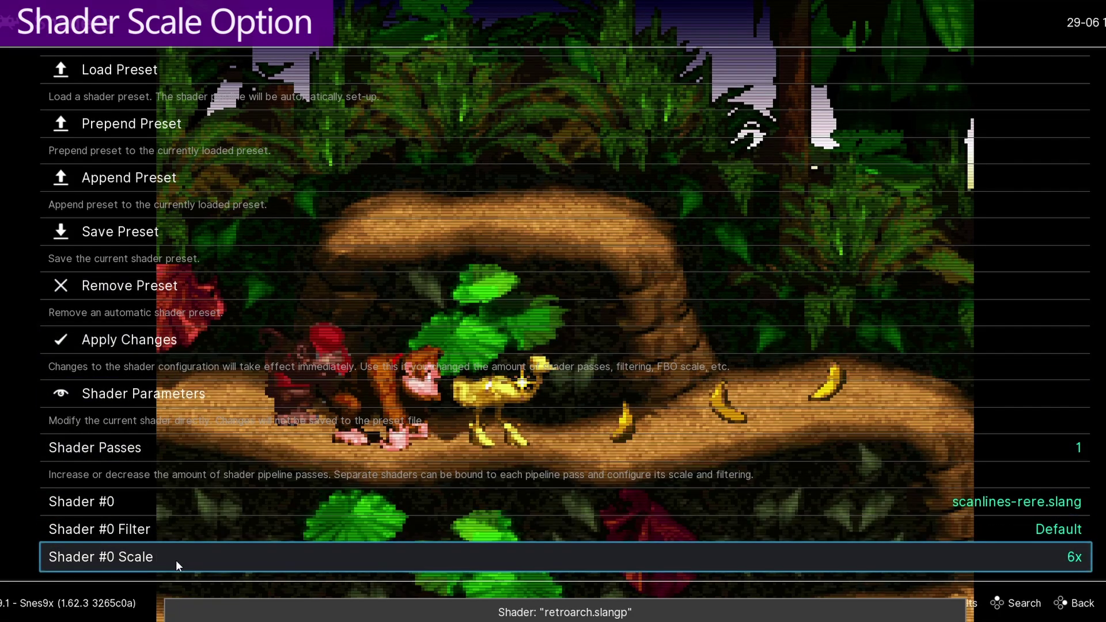
left_click(169, 331)
left_click(161, 553)
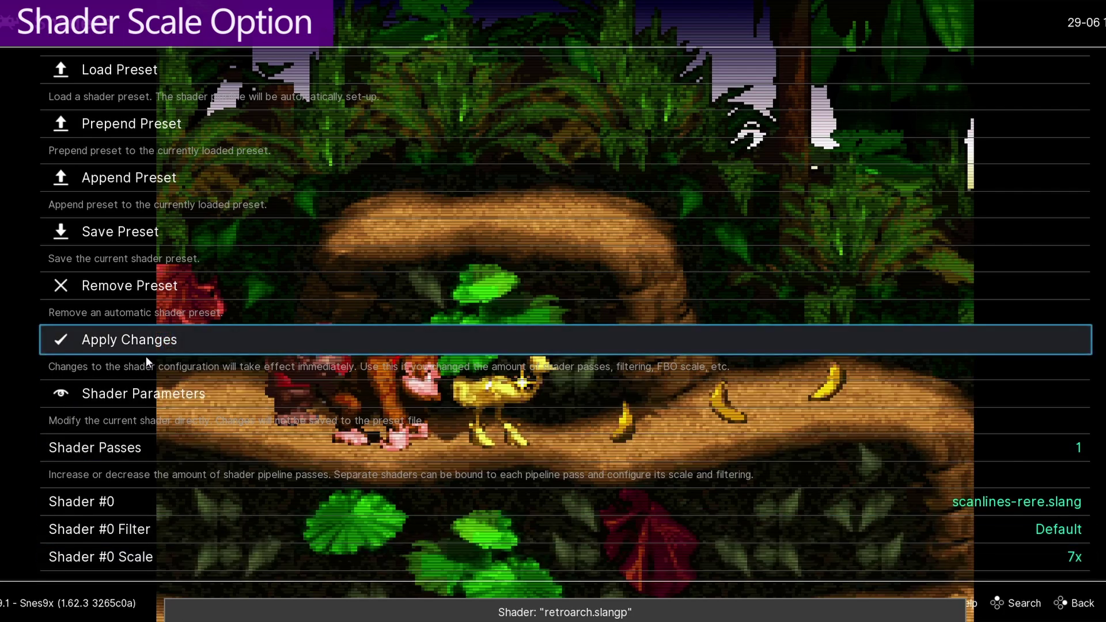
left_click(148, 348)
left_click(138, 559)
left_click(142, 346)
left_click(138, 558)
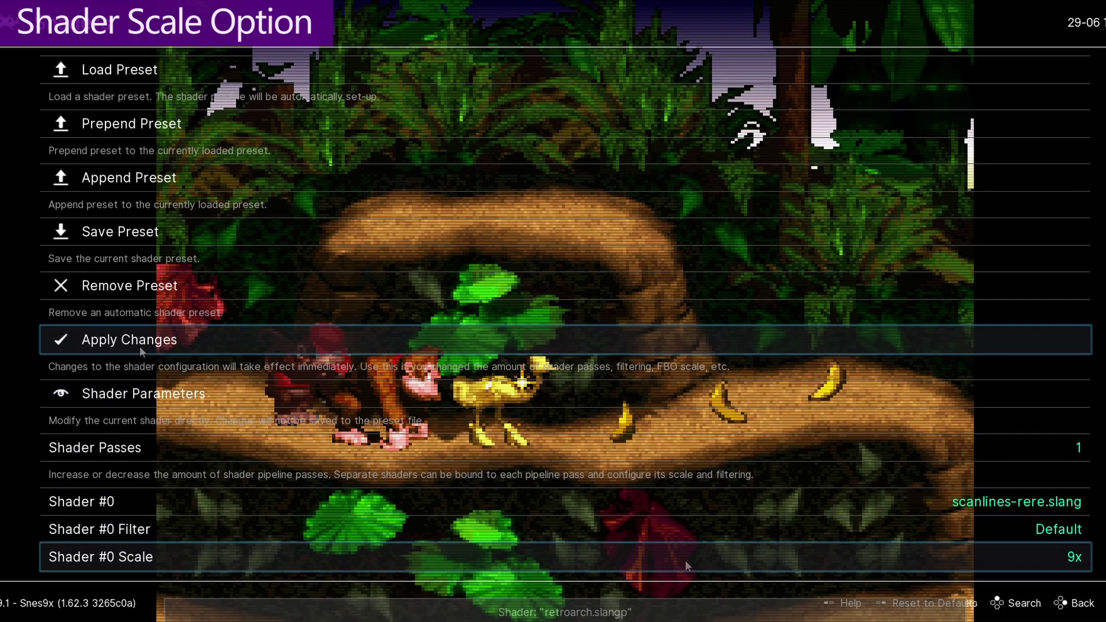
left_click(685, 560)
left_click(685, 559)
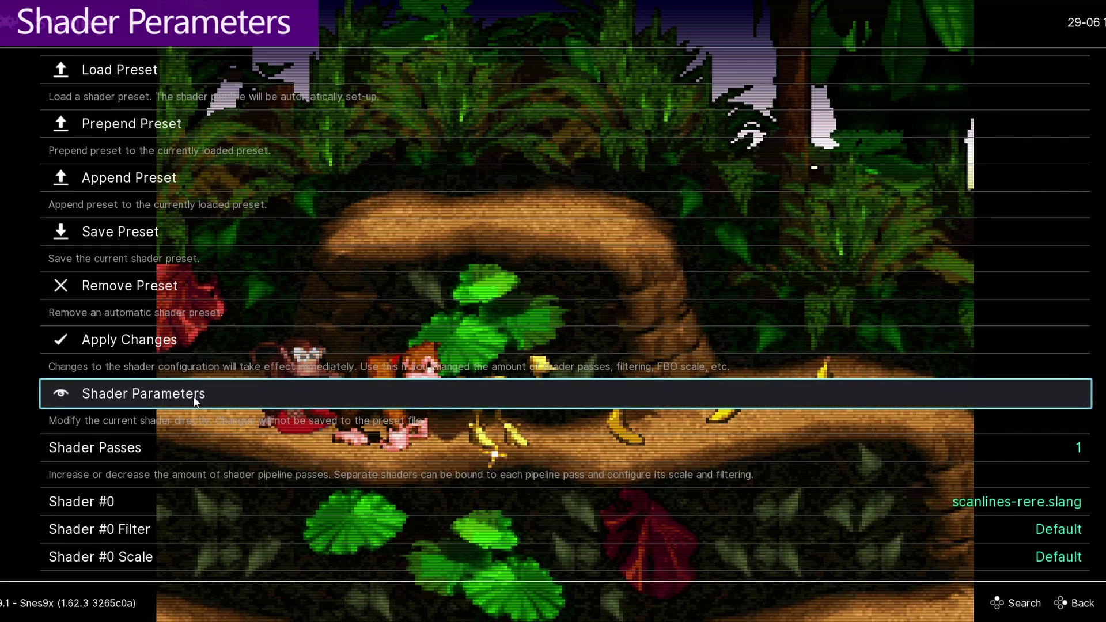
Set Source gamma to 2.20 and test Scanline glow values, resetting glow to 0.75
left_click(193, 396)
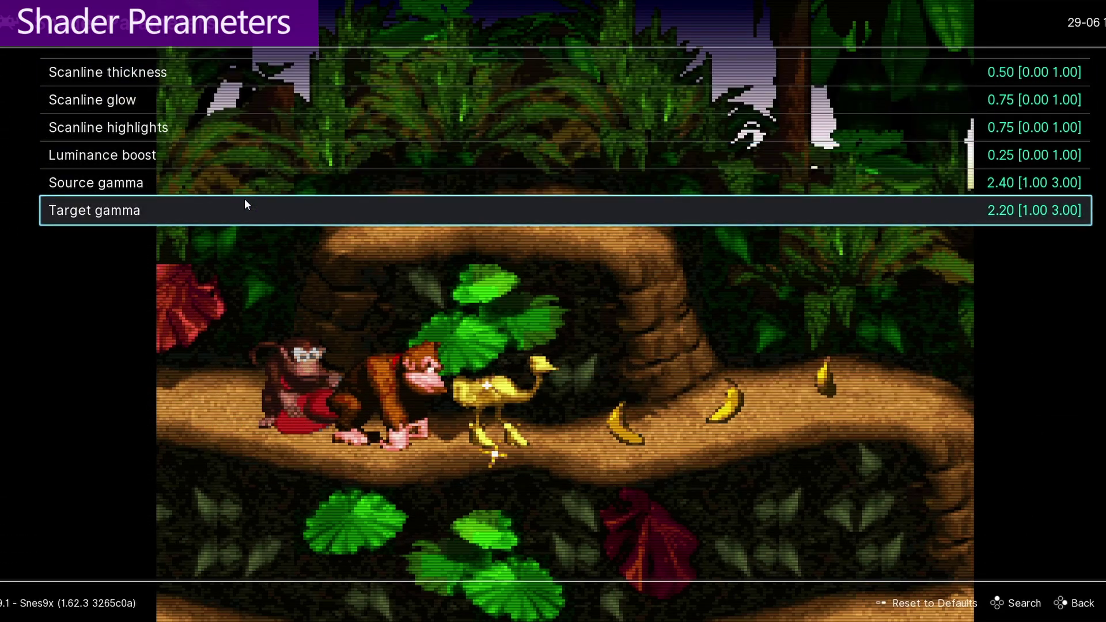
key("Left")
key("Left")
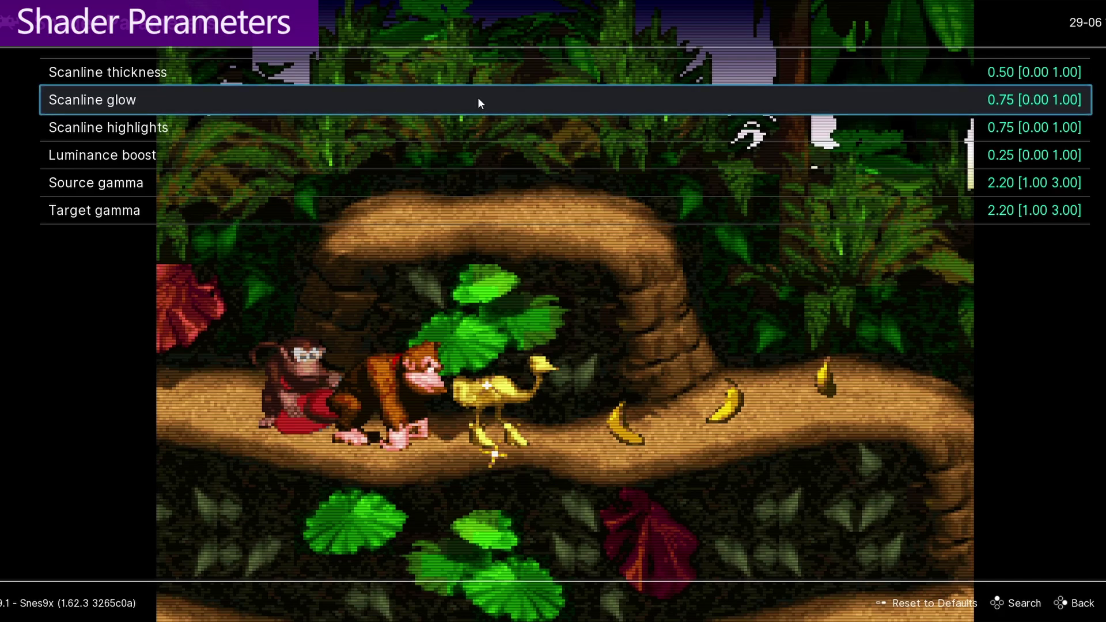
key("Left")
key("Left")
key("Left")
key("Left")
key("Left")
key("Left")
key("Left")
key("Left")
key("Left")
key("Left")
key("Left")
key("Left")
key("Left")
key("Left")
key("Left")
key("Left")
key("Left")
key("Left")
key("Left")
key("Left")
key("Left")
key("Left")
key("Left")
key("Left")
key("Left")
key("Left")
key("Left")
key("Left")
key("Left")
key("Left")
key("Left")
key("Left")
key("Left")
key("Left")
key("Left")
key("Left")
key("Left")
key("Left")
key("Left")
key("Left")
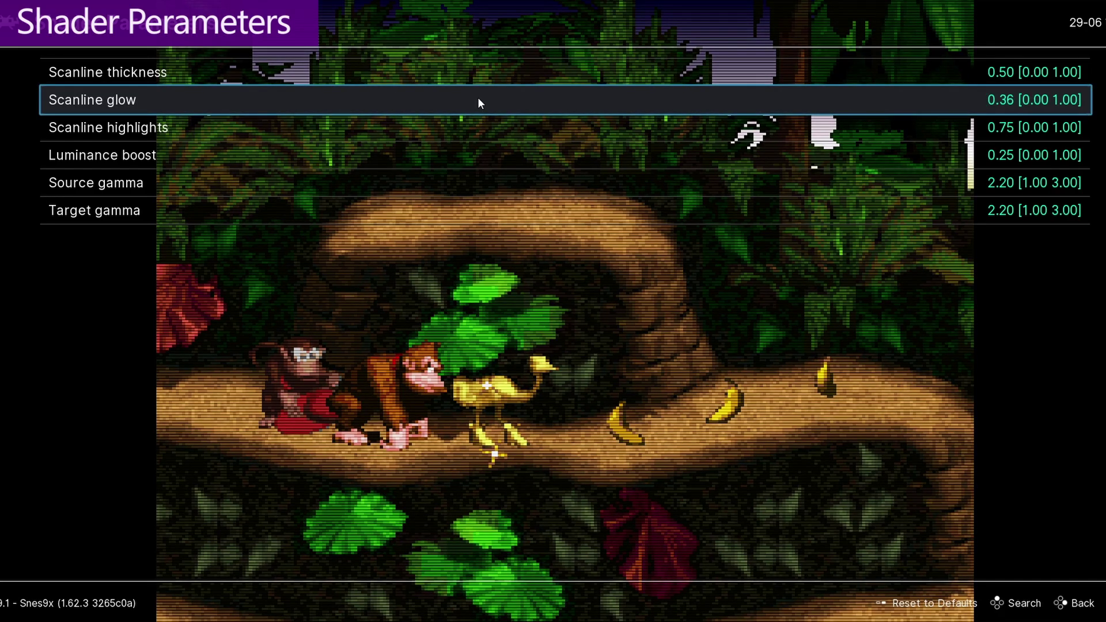
key("Left")
key("Left")
key("Left")
key("Left")
key("Left")
key("Left")
key("Left")
key("Left")
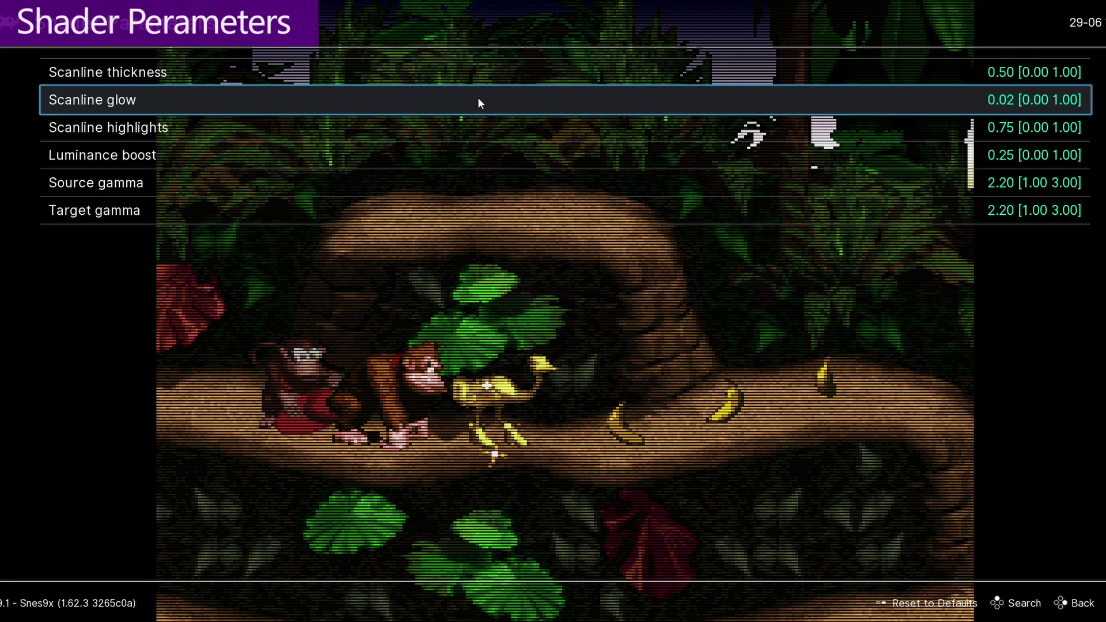
key("Right")
key("Right")
key("Right")
key("Right")
key("Right")
key("Right")
key("Right")
key("Right")
key("Right")
key("Right")
key("Right")
key("Right")
key("Right")
key("Right")
key("Right")
key("Right")
key("Right")
key("Right")
key("Right")
key("Right")
key("Return")
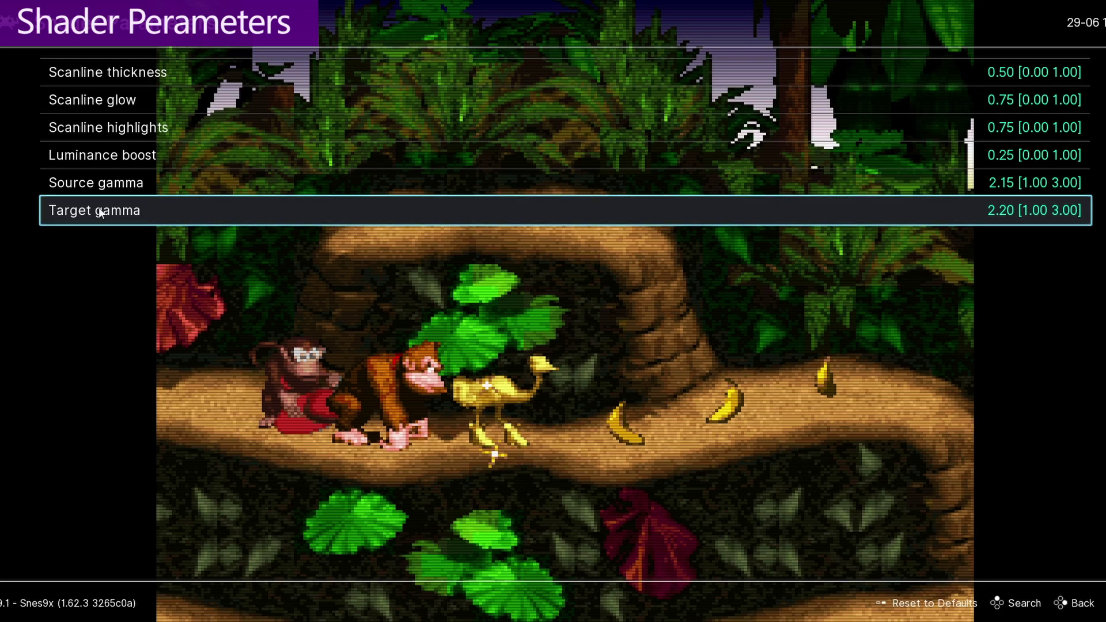
Raise Source gamma to 2.57, nudge Target gamma, and set Luminance boost to 0.56
key("Right")
key("Right")
key("Right")
key("Right")
key("Right")
key("Right")
key("Right")
key("Right")
key("Right")
key("Right")
key("Right")
key("Right")
key("Right")
key("Right")
key("Right")
key("Right")
key("Right")
key("Right")
key("Right")
key("Right")
key("Right")
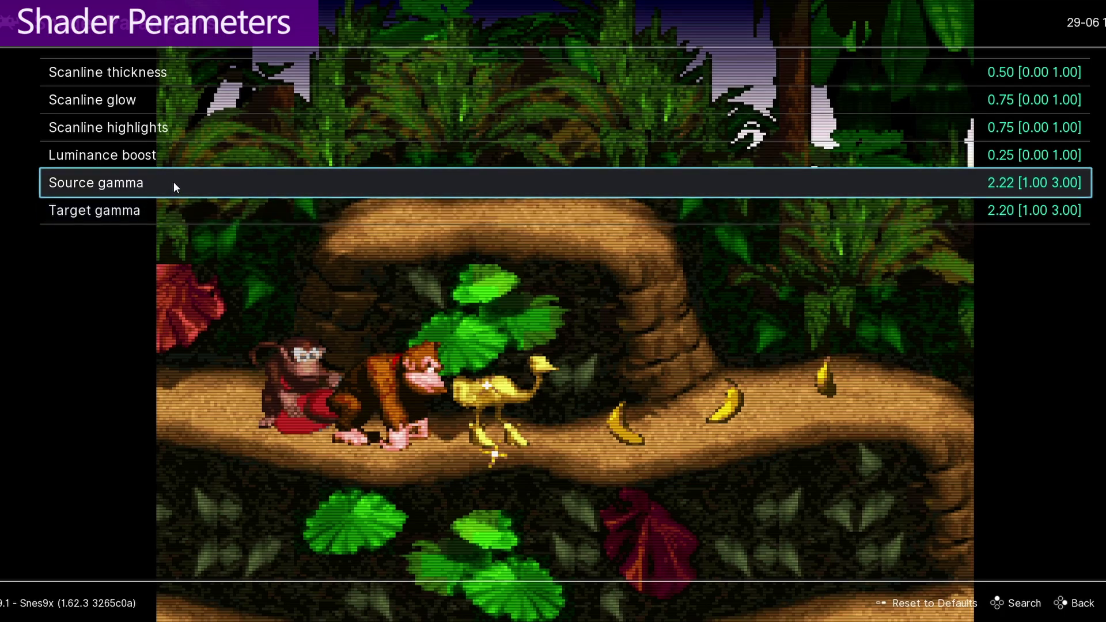
key("Right")
key("Right")
key("Right")
key("Right")
key("Right")
key("Right")
key("Right")
key("Right")
key("Right")
key("Right")
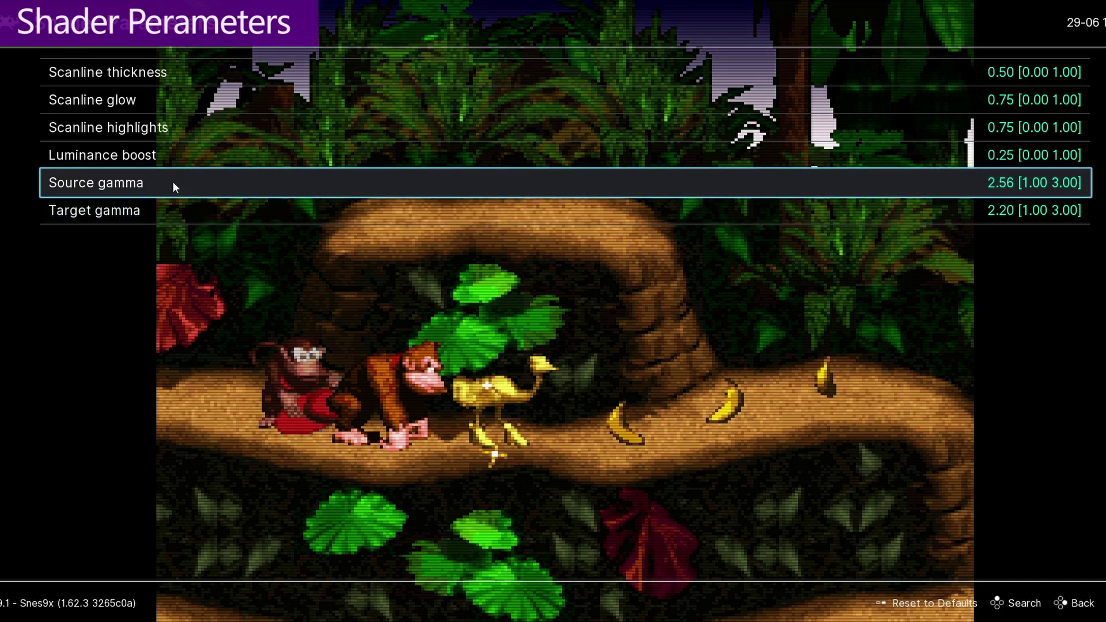
key("Right")
key("Right")
key("Right")
key("Right")
key("Right")
key("Right")
key("Right")
key("Right")
key("Right")
key("Right")
key("Right")
key("Right")
key("Right")
key("Right")
key("Right")
key("Right")
key("Right")
key("Right")
key("Right")
key("Right")
key("Right")
key("Right")
key("Right")
key("Right")
key("Right")
key("Right")
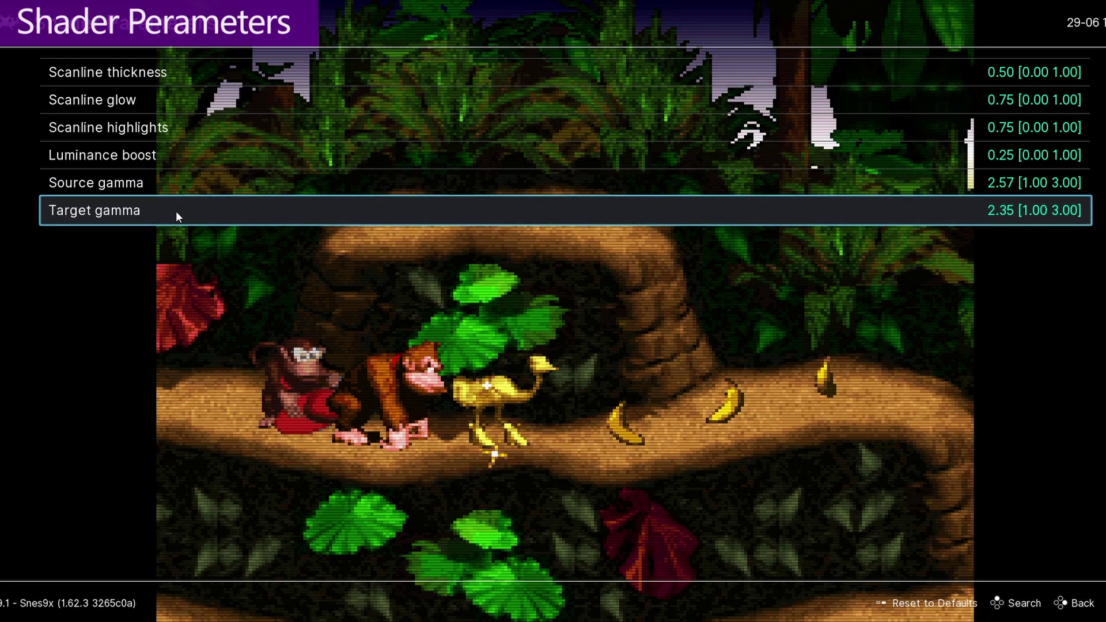
key("Right")
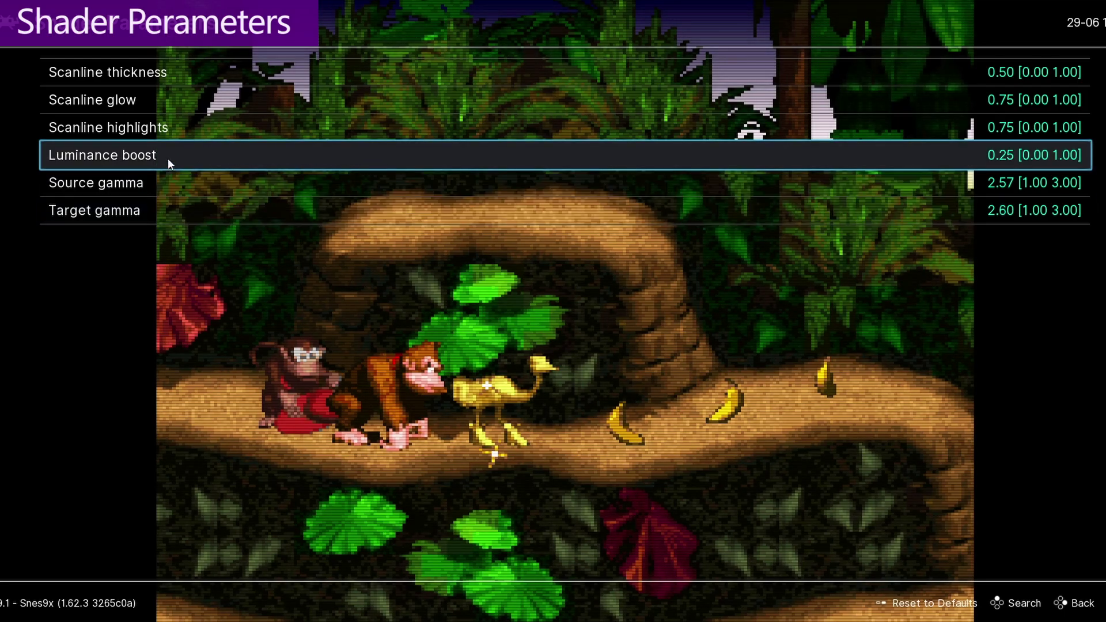
key("Right")
key("Right")
key("Right")
key("Right")
key("Right")
key("Right")
key("Right")
key("Right")
key("Right")
key("Right")
key("Right")
key("Right")
key("Right")
key("Right")
key("Right")
key("Right")
key("Right")
key("Right")
key("Right")
key("Right")
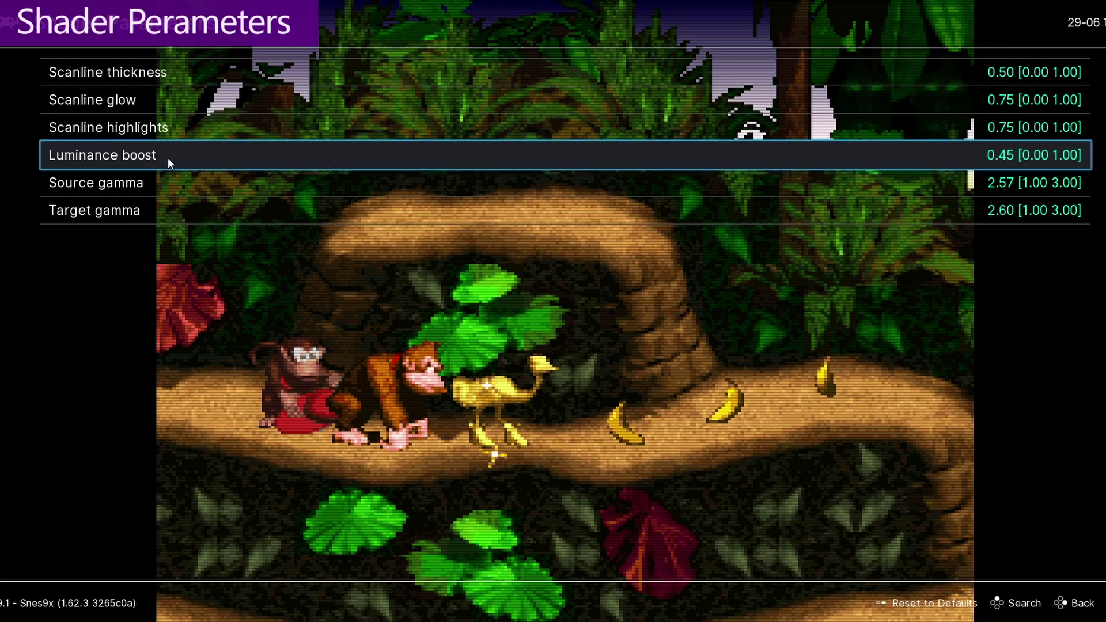
key("Right")
key("Right")
key("Right")
key("Right")
key("Right")
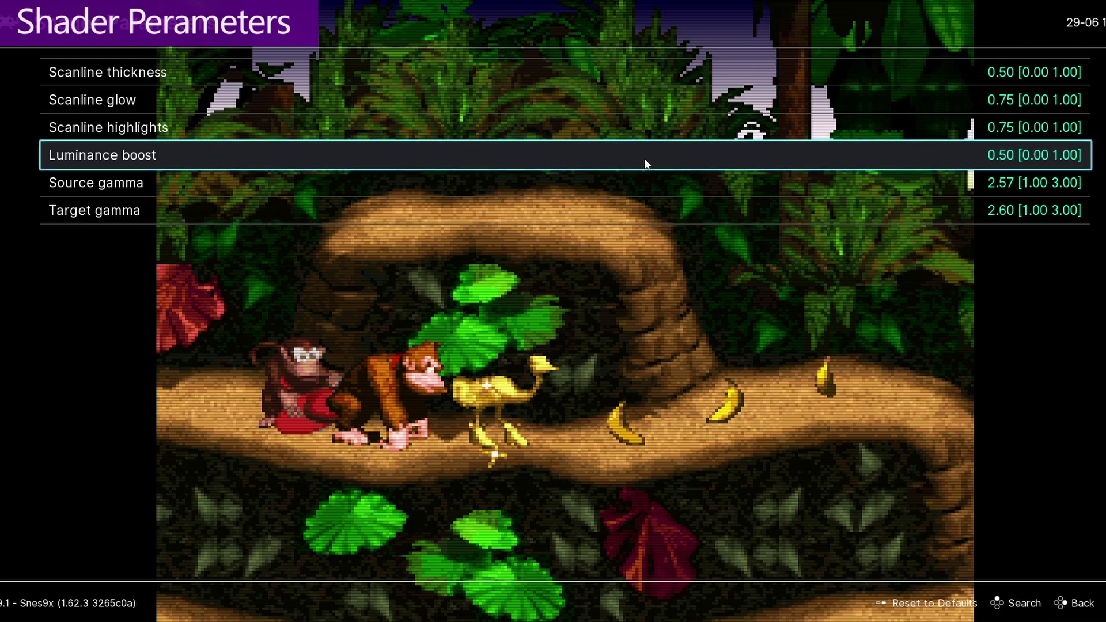
key("Left")
key("Left")
key("Left")
key("Left")
key("Left")
key("Left")
key("Left")
key("Left")
key("Left")
key("Left")
key("Left")
key("Left")
key("Left")
key("Left")
key("Left")
key("Left")
key("Left")
key("Left")
key("Left")
key("Left")
key("Left")
key("Left")
key("Left")
key("Left")
key("Left")
key("Left")
key("Left")
key("Left")
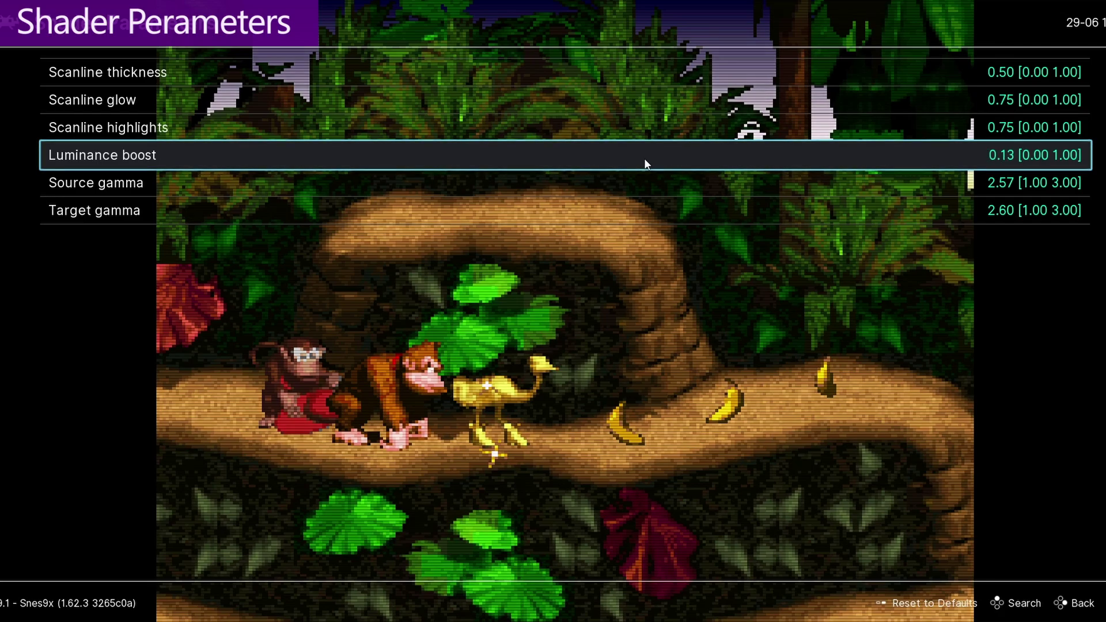
key("Right")
key("Right")
key("Right")
key("Right")
key("Right")
key("Right")
key("Right")
key("Right")
key("Right")
key("Right")
key("Right")
key("Right")
key("Right")
key("Right")
key("Right")
key("Right")
key("Right")
key("Right")
key("Right")
key("Right")
key("Right")
key("Right")
key("Right")
key("Right")
key("Right")
key("Right")
key("Right")
key("Right")
key("Right")
key("Right")
key("Right")
key("Right")
key("Right")
key("Right")
key("Right")
key("Right")
key("Right")
key("Right")
key("Right")
key("Right")
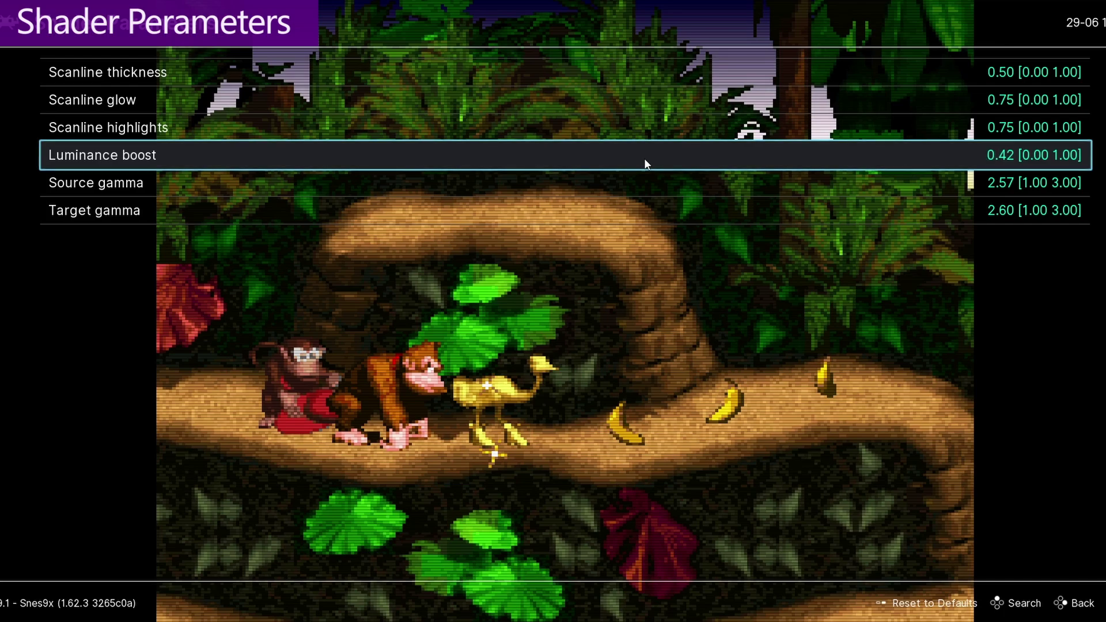
key("BackSpace")
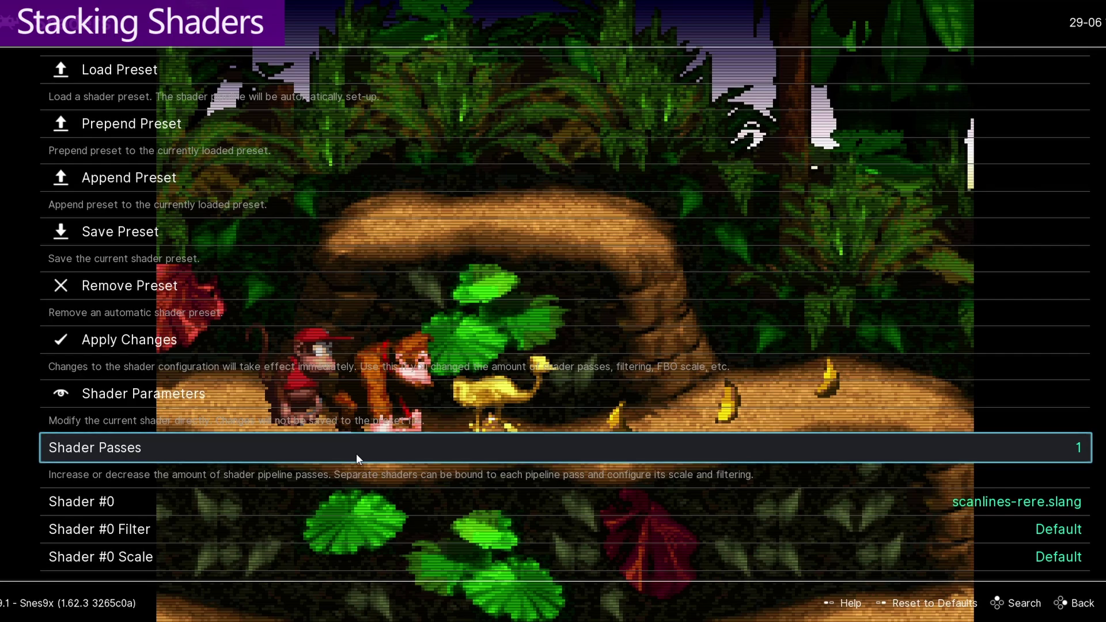
Add a second pass loading crt > rt_curvature > rt_curvature.slang as Shader #1, then apply
key("Right")
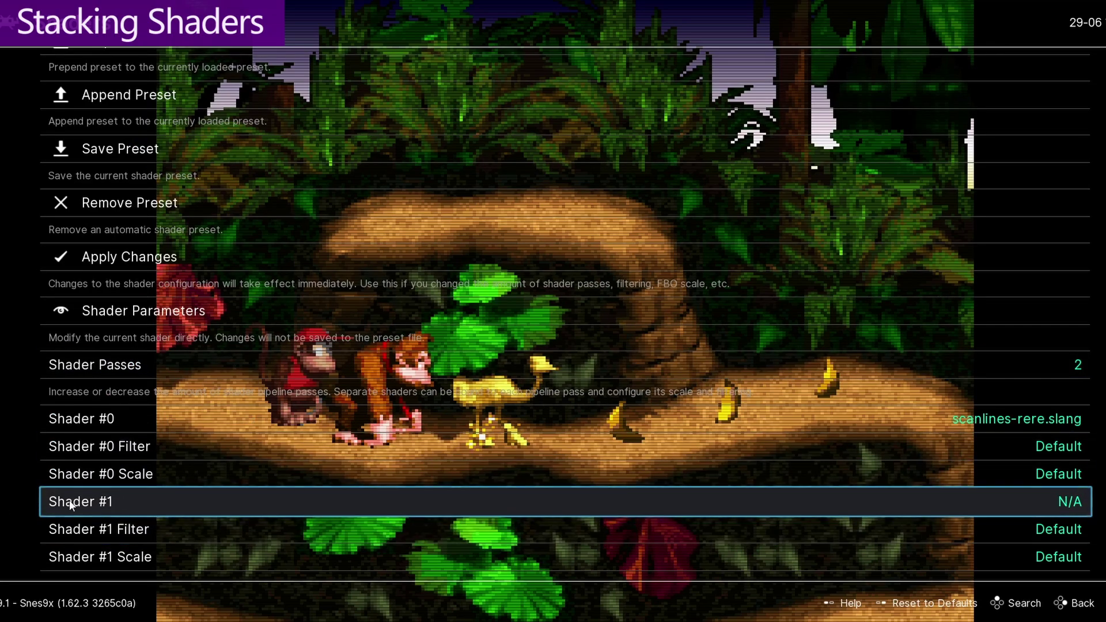
left_click(134, 498)
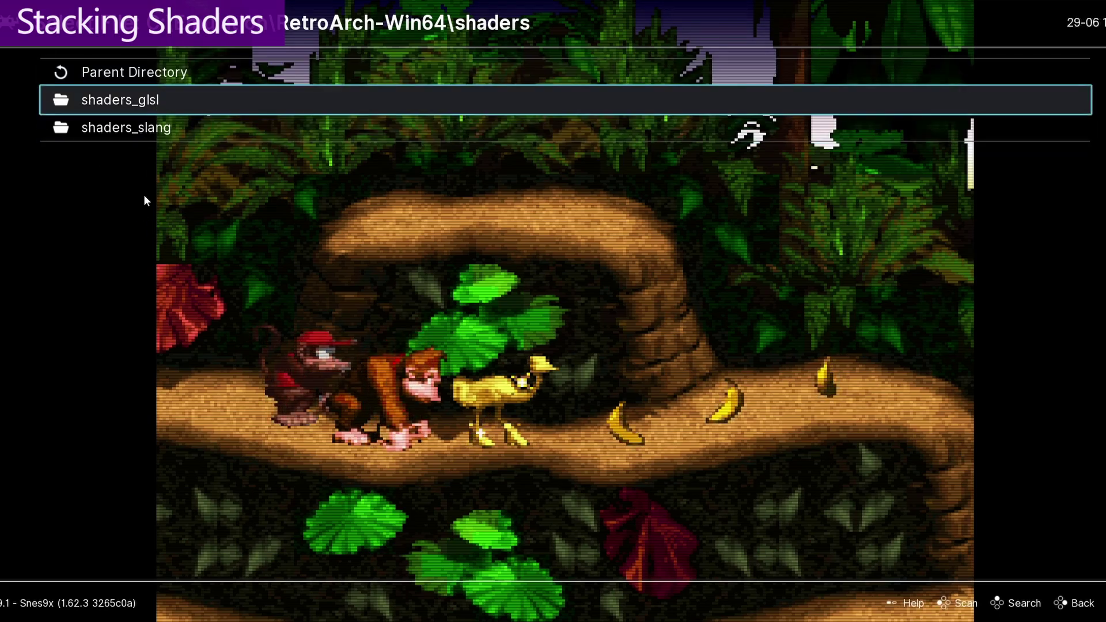
left_click(129, 122)
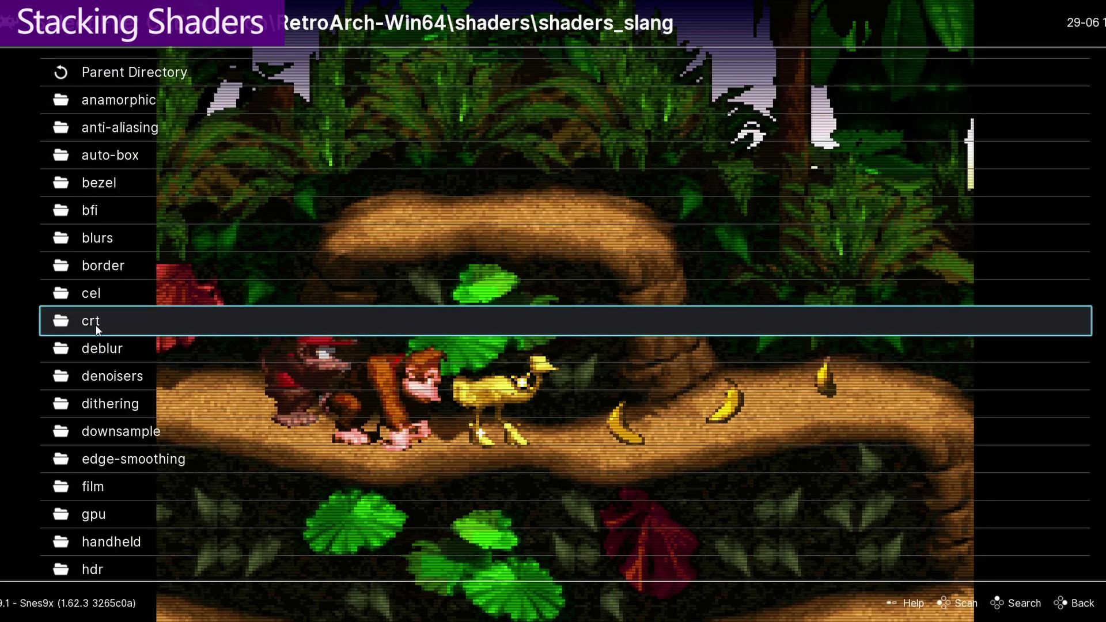
left_click(95, 324)
key("Down")
key("Return")
scroll(189, 347, "down", 16)
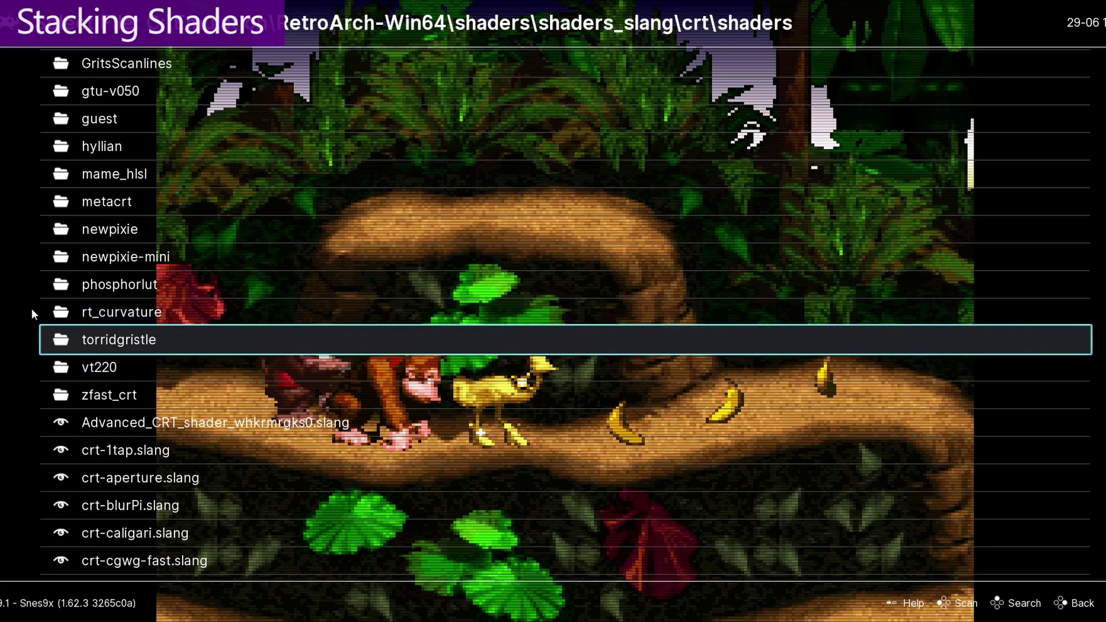
left_click(126, 316)
left_click(136, 104)
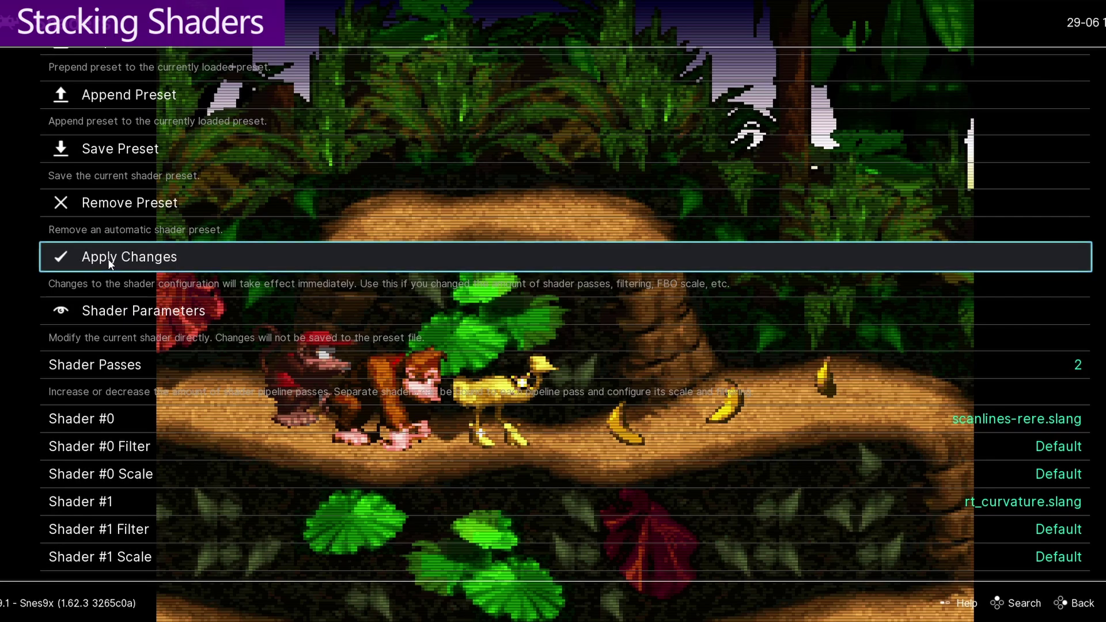
left_click(109, 258)
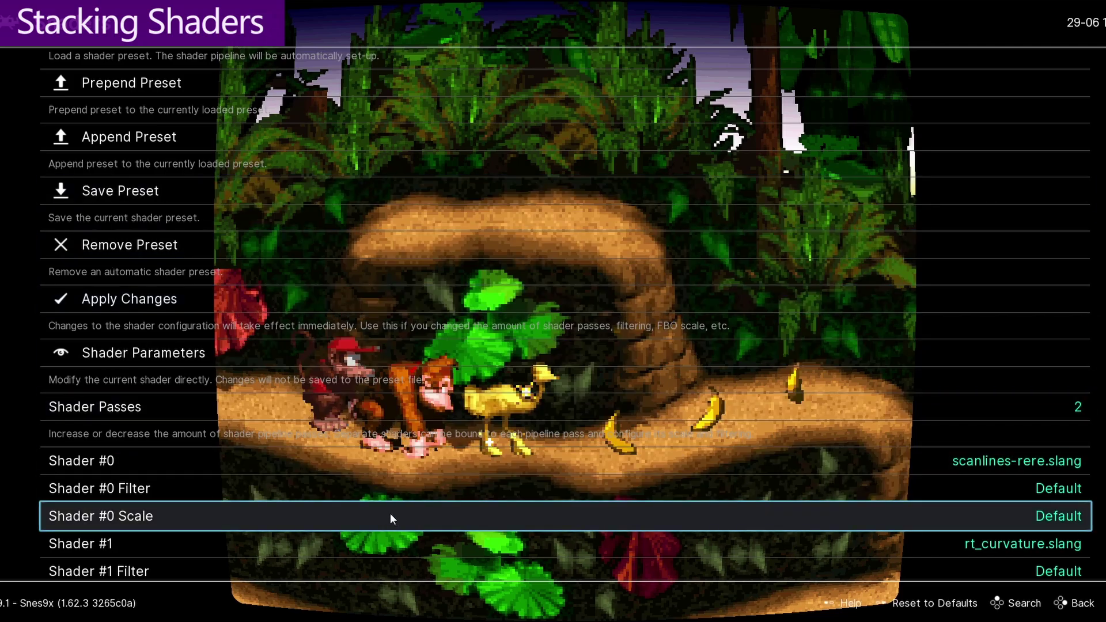
Set Shader #0 Scale to 16x and apply, then raise Shader #1 Scale to 8x
key("Right")
key("Right")
key("Right")
key("Right")
key("Right")
key("Right")
key("Right")
key("Right")
key("Right")
key("Right")
key("Right")
key("Right")
key("Right")
key("Right")
key("Right")
key("Right")
key("Right")
key("Right")
key("Right")
key("Right")
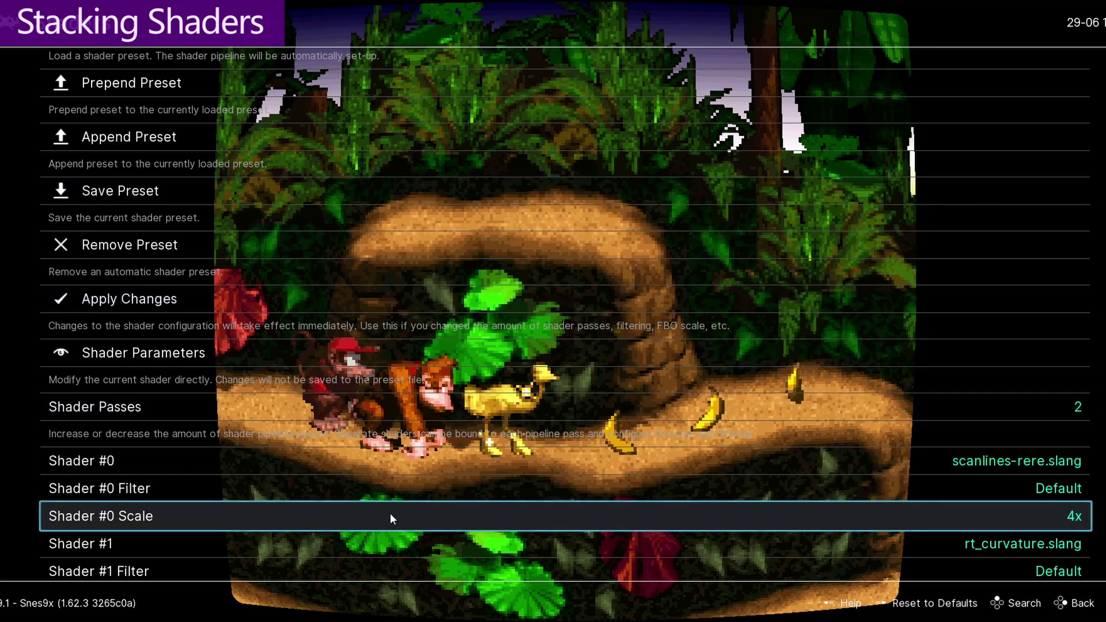
key("Left")
key("Left")
key("Left")
key("Left")
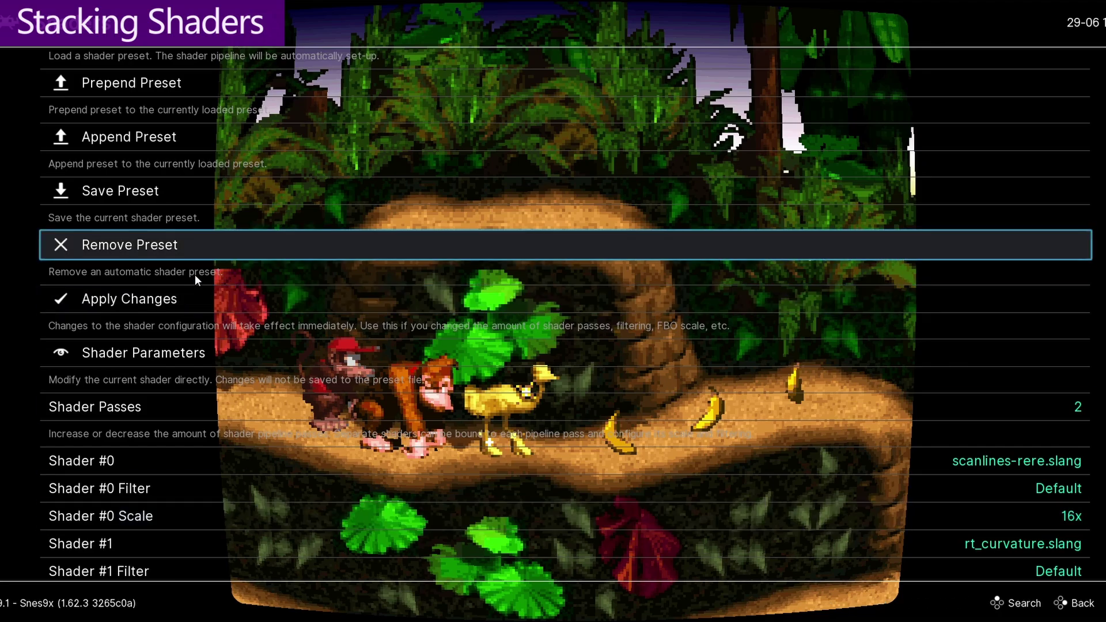
left_click(172, 299)
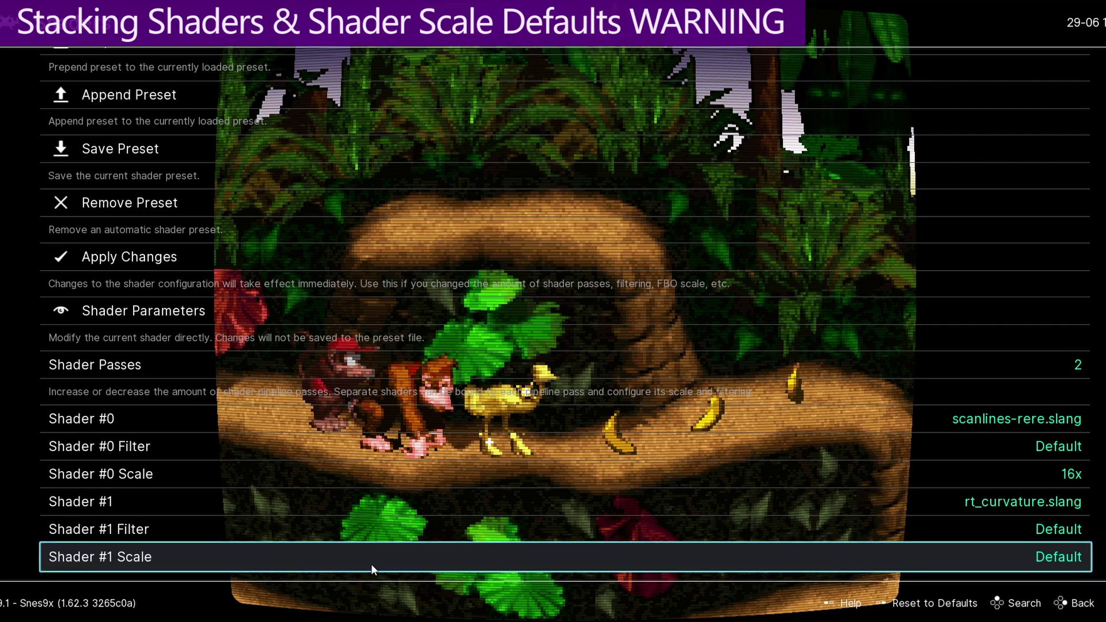
key("Right")
key("Right")
key("Right")
key("Right")
key("Right")
key("Right")
key("Right")
key("Right")
key("Right")
key("Right")
key("Right")
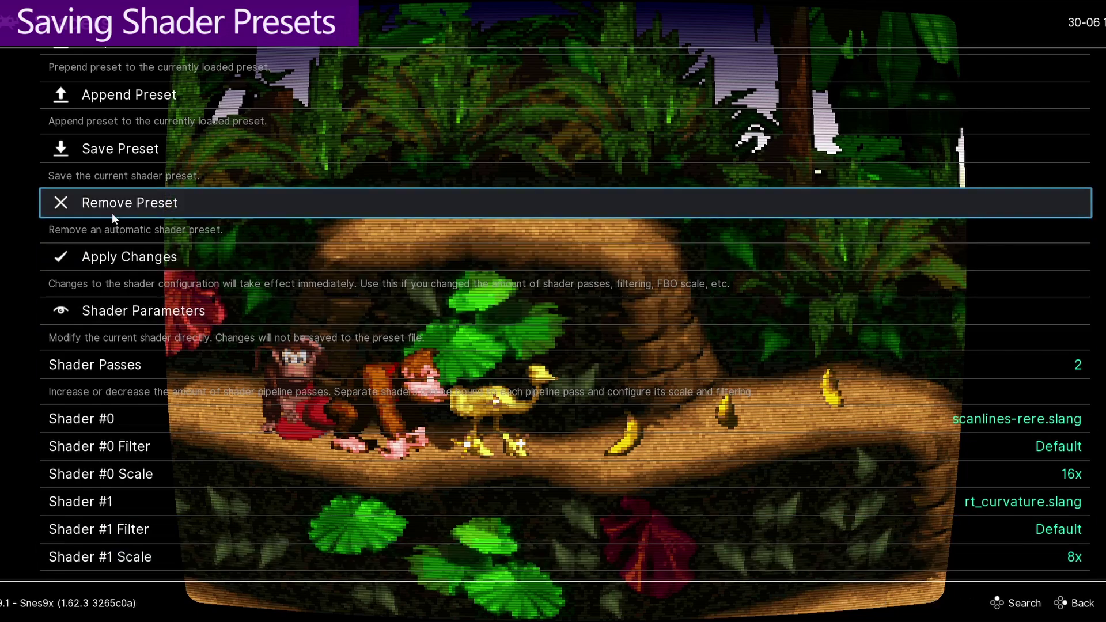
Look over the Save Preset options, then raise Shader Passes to 9
left_click(112, 151)
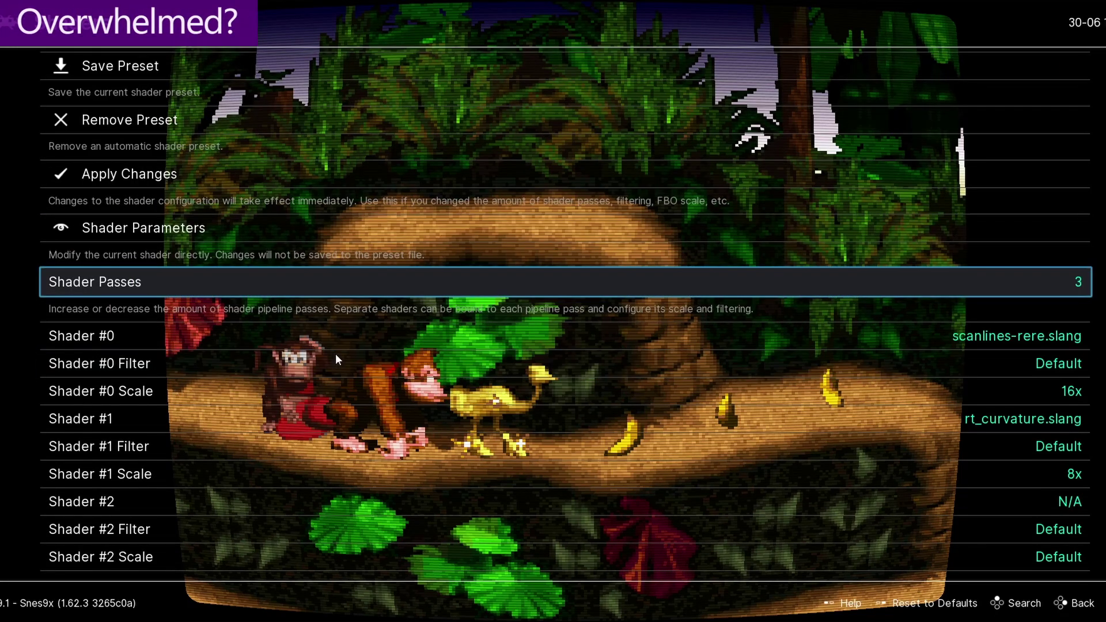
key("Right")
key("Right")
key("Right")
key("Right")
key("Right")
key("Right")
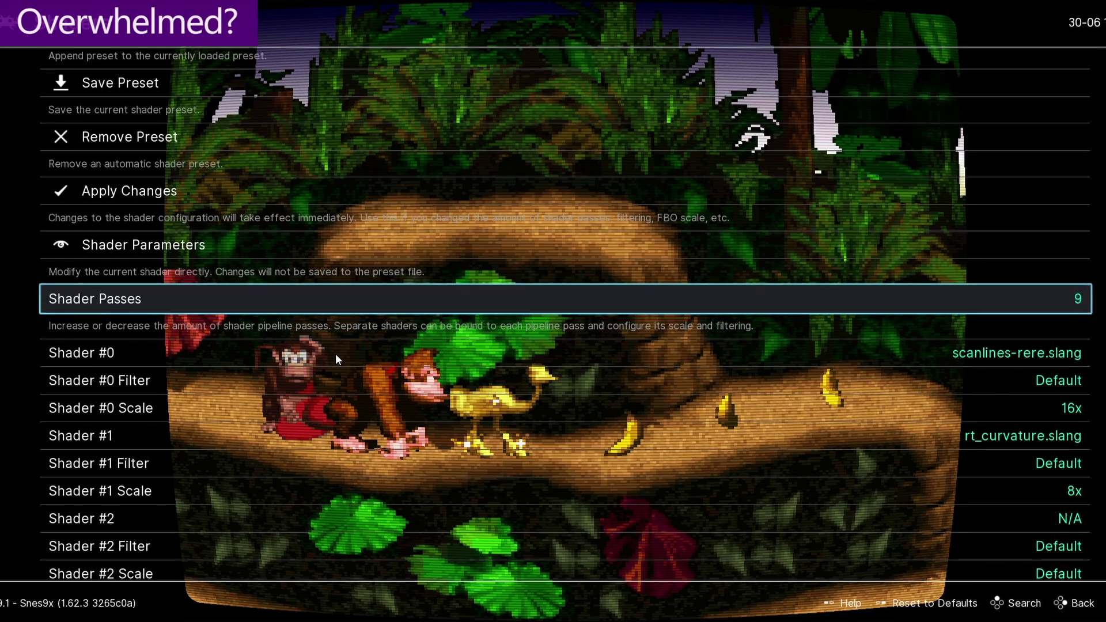
Lower Shader Passes back to 2, keeping the scanline and curvature shaders
key("Left")
key("Left")
key("Left")
key("Left")
key("Left")
key("Left")
key("Left")
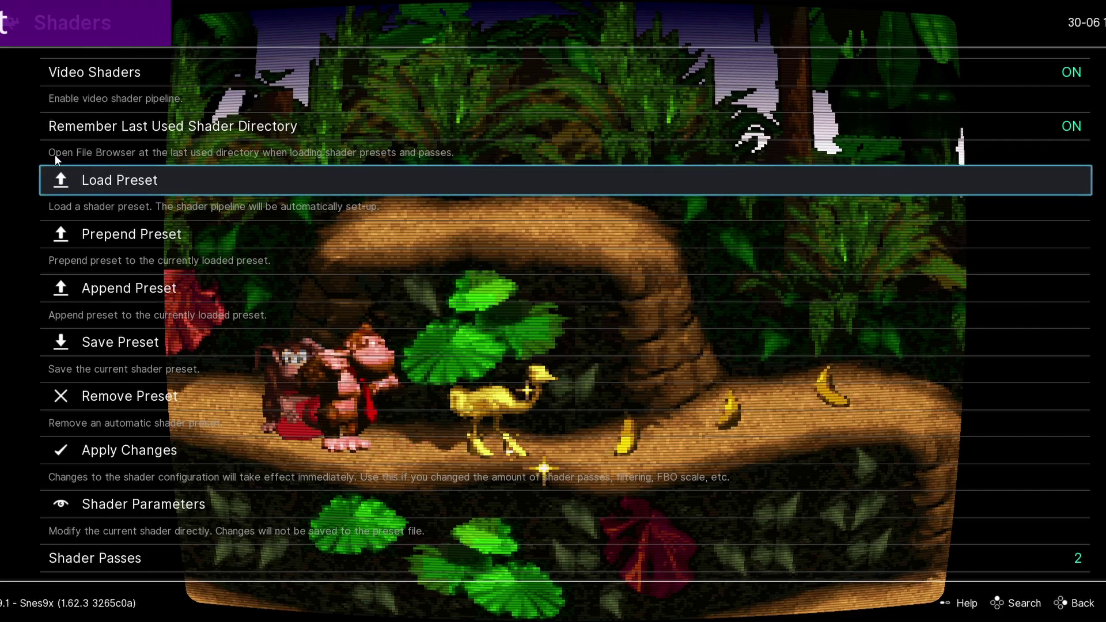
Load the single-pass crt-caligari.slangp preset from shaders_slang > crt
scroll(361, 478, "down", 5)
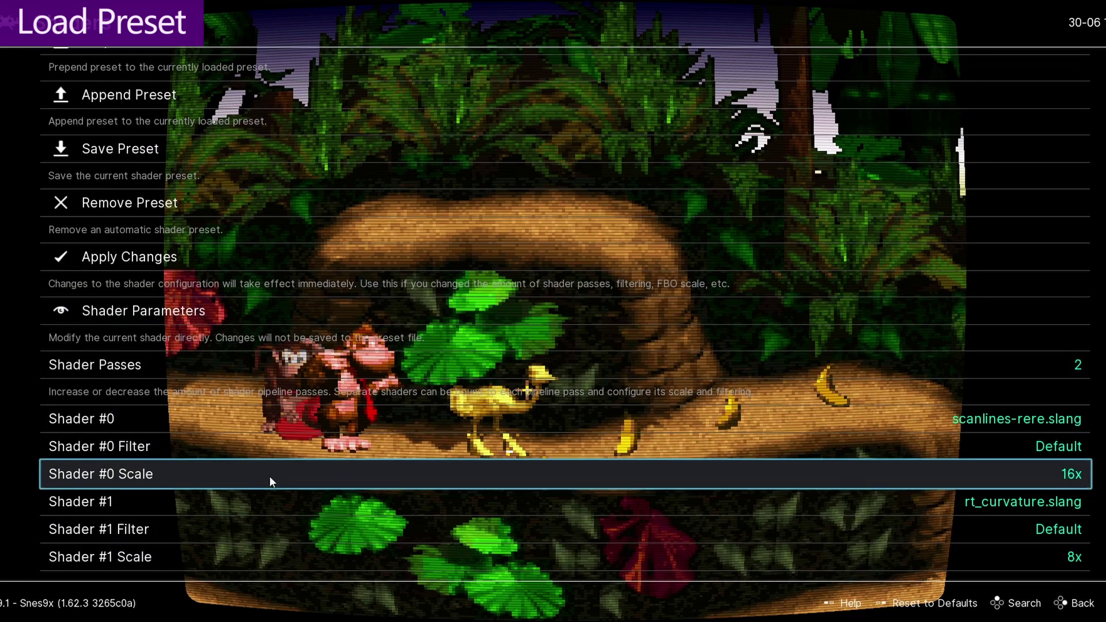
scroll(248, 403, "up", 5)
left_click(164, 181)
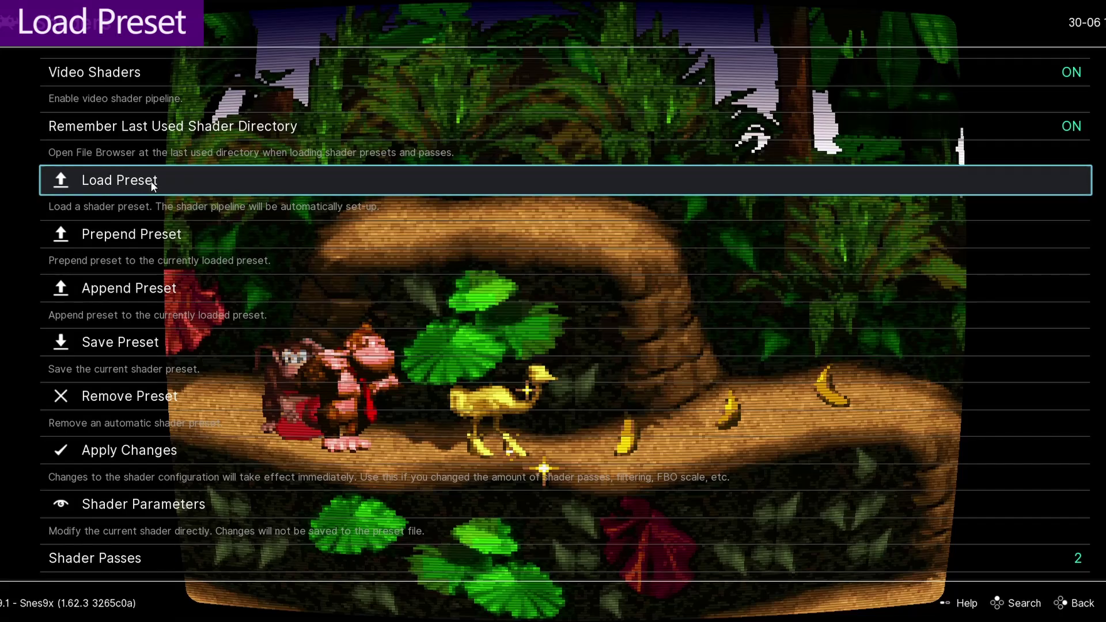
left_click(126, 128)
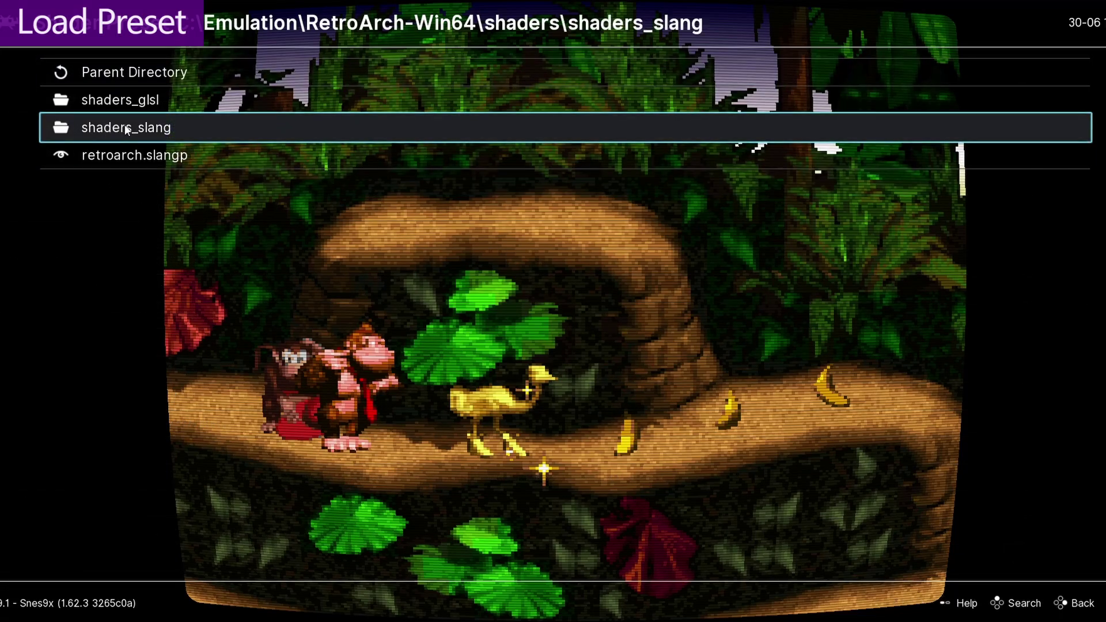
scroll(177, 414, "down", 2)
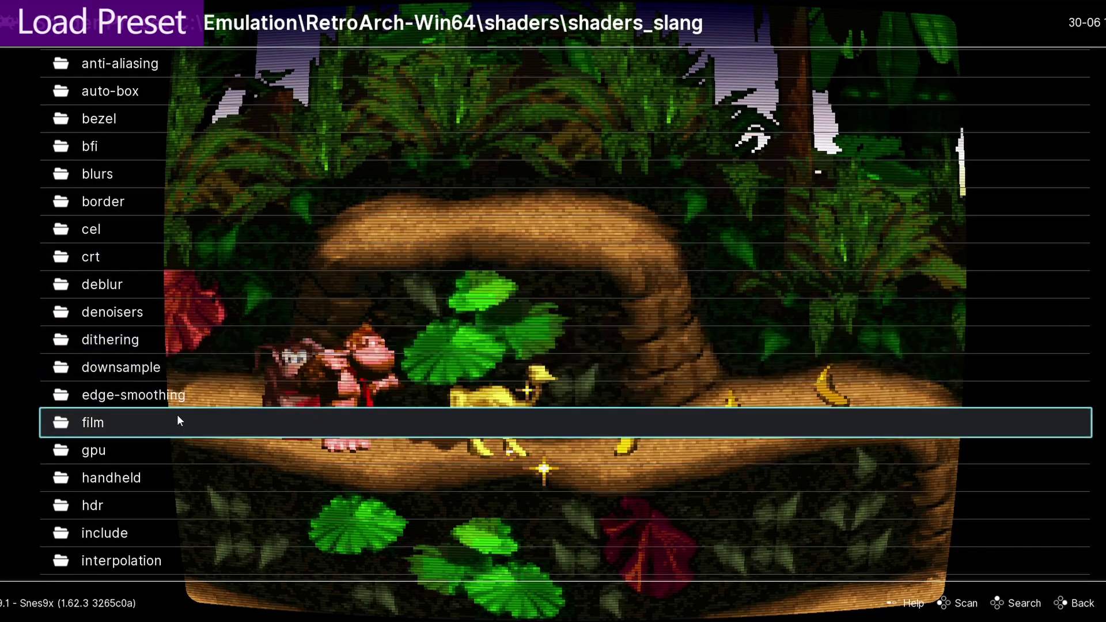
scroll(176, 415, "up", 1)
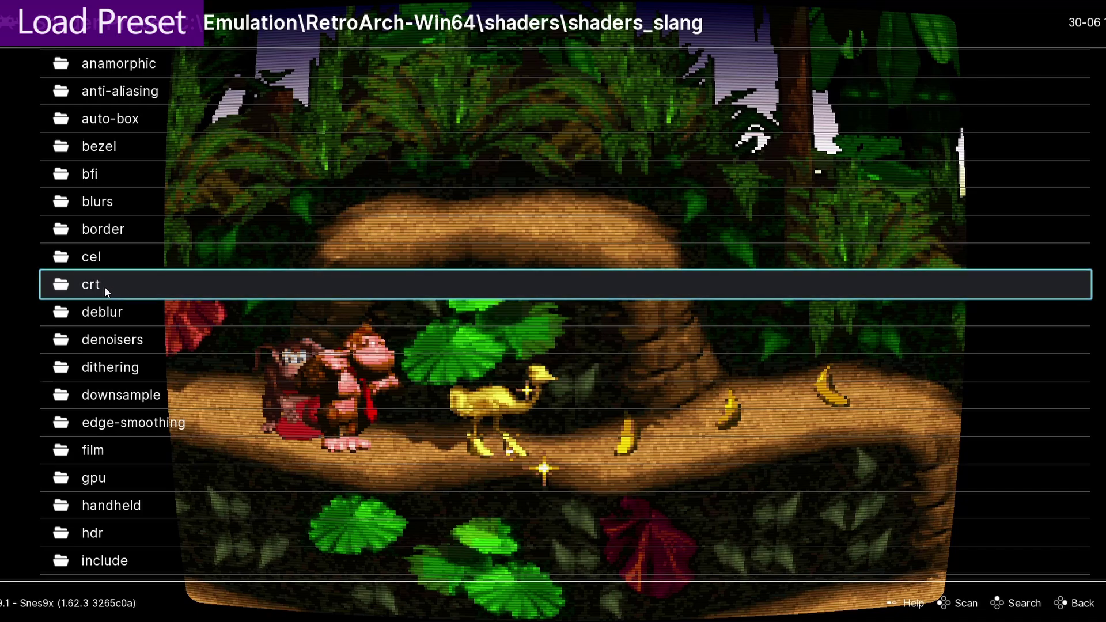
left_click(103, 286)
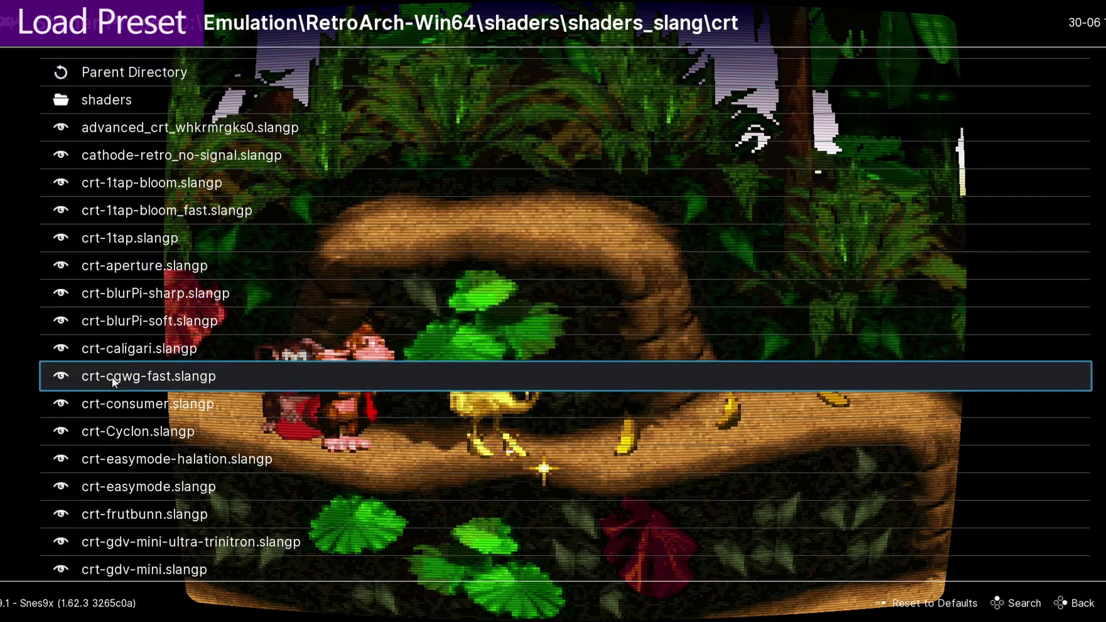
left_click(137, 351)
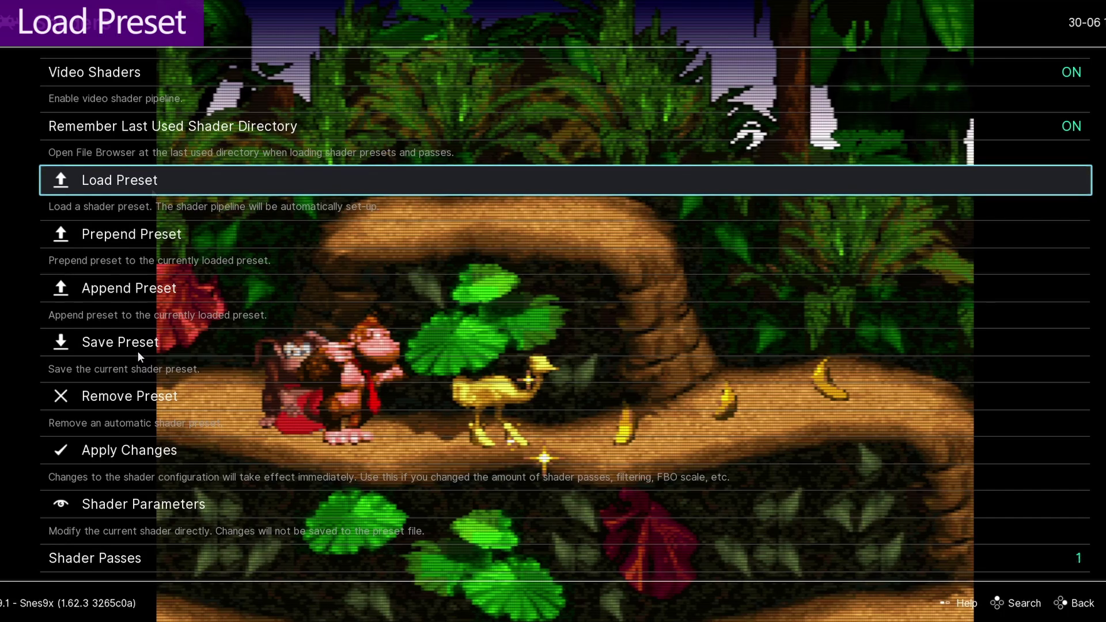
Try crt-lottes.slangp, then load the 9-pass crt-royale-fake-bloom.slangp
left_click(162, 180)
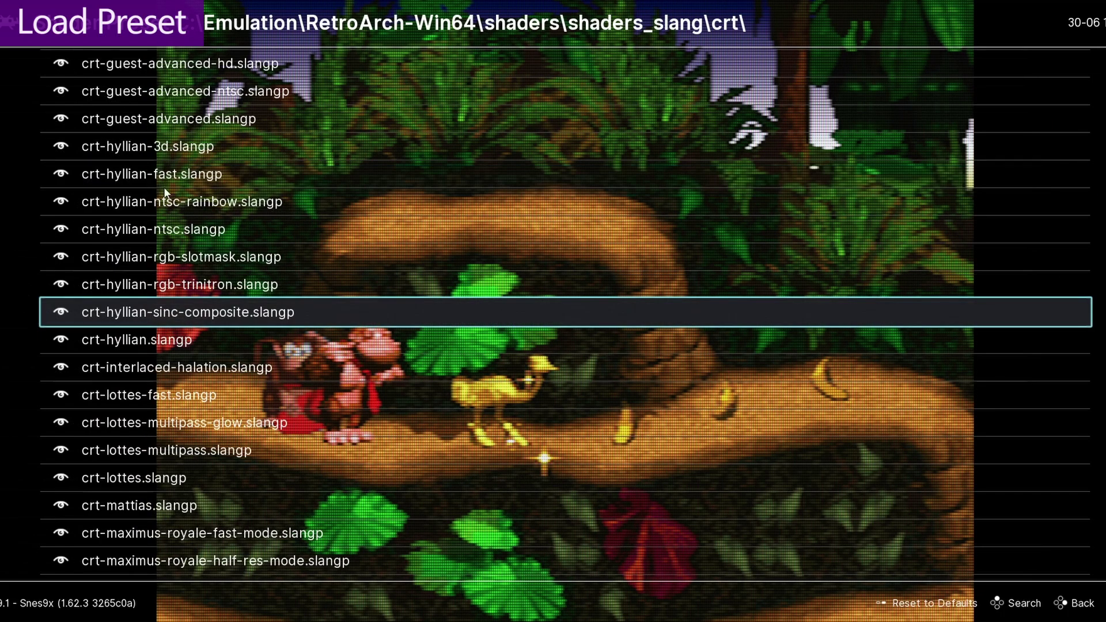
left_click(171, 489)
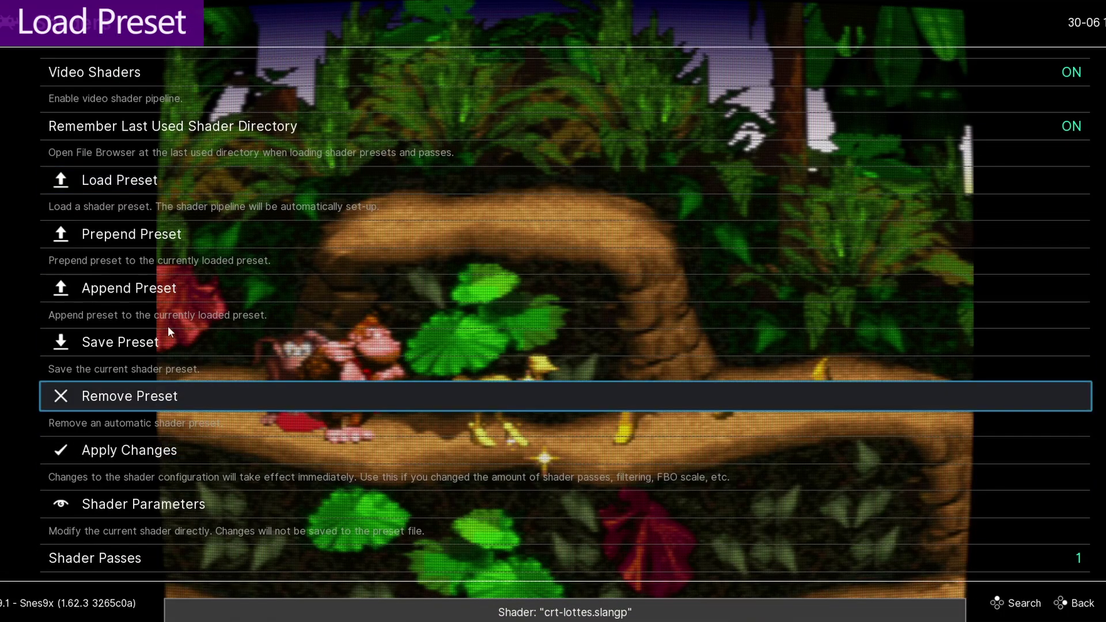
left_click(135, 185)
scroll(163, 392, "down", 5)
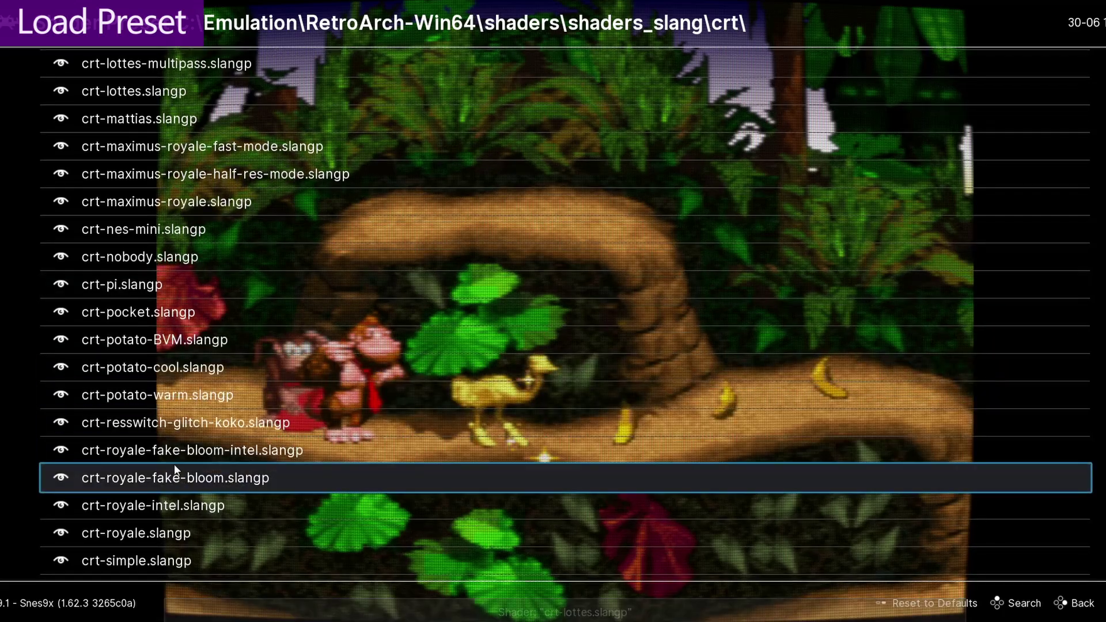
left_click(174, 477)
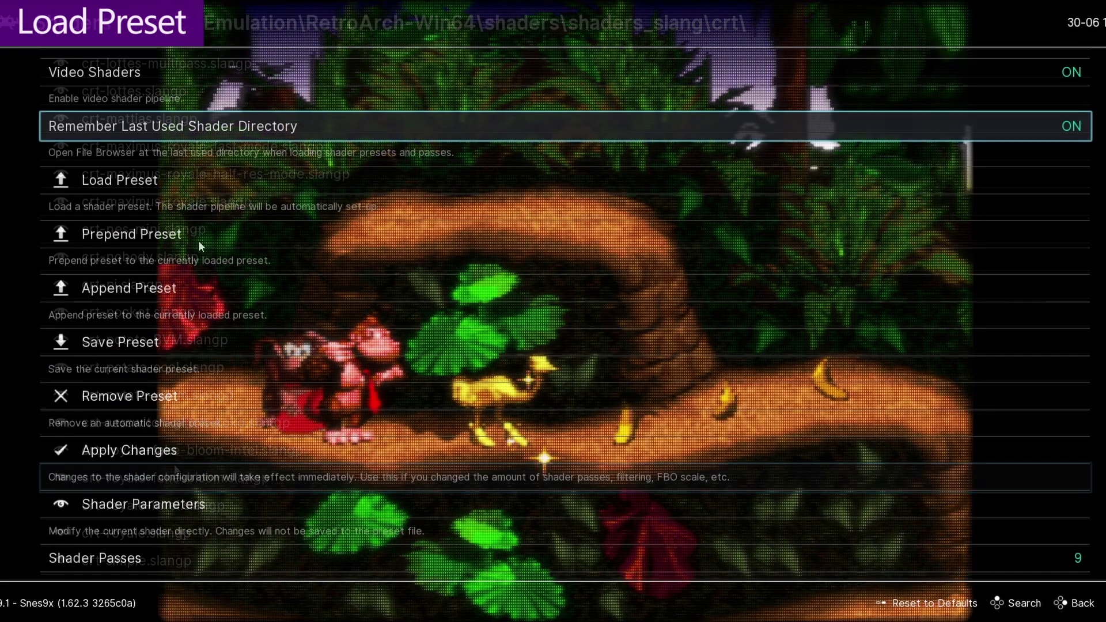
scroll(399, 346, "down", 10)
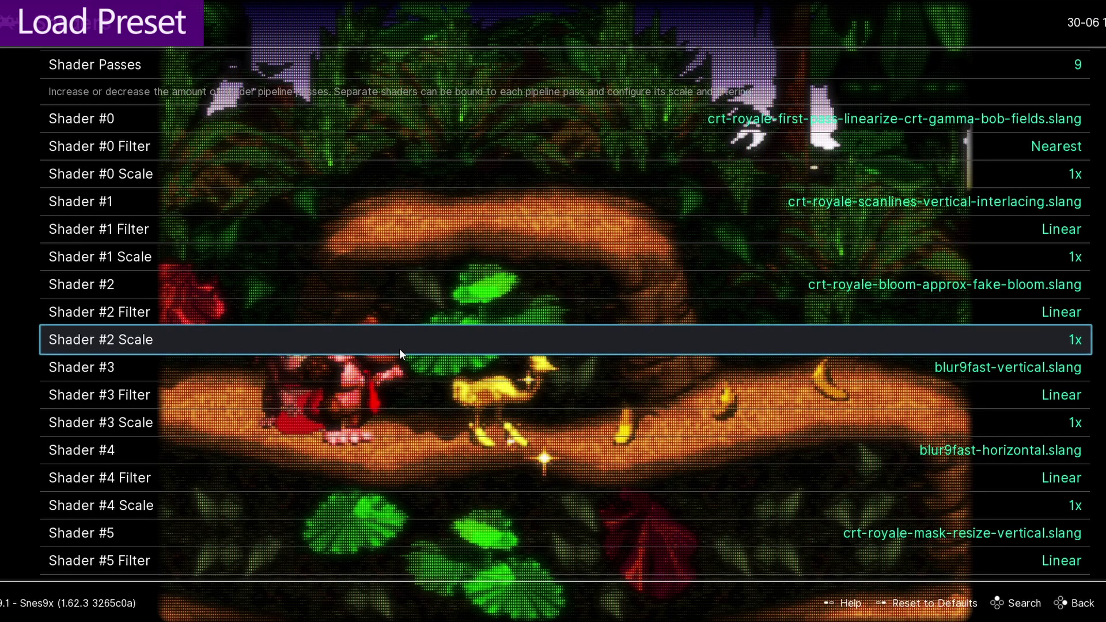
scroll(400, 348, "up", 3)
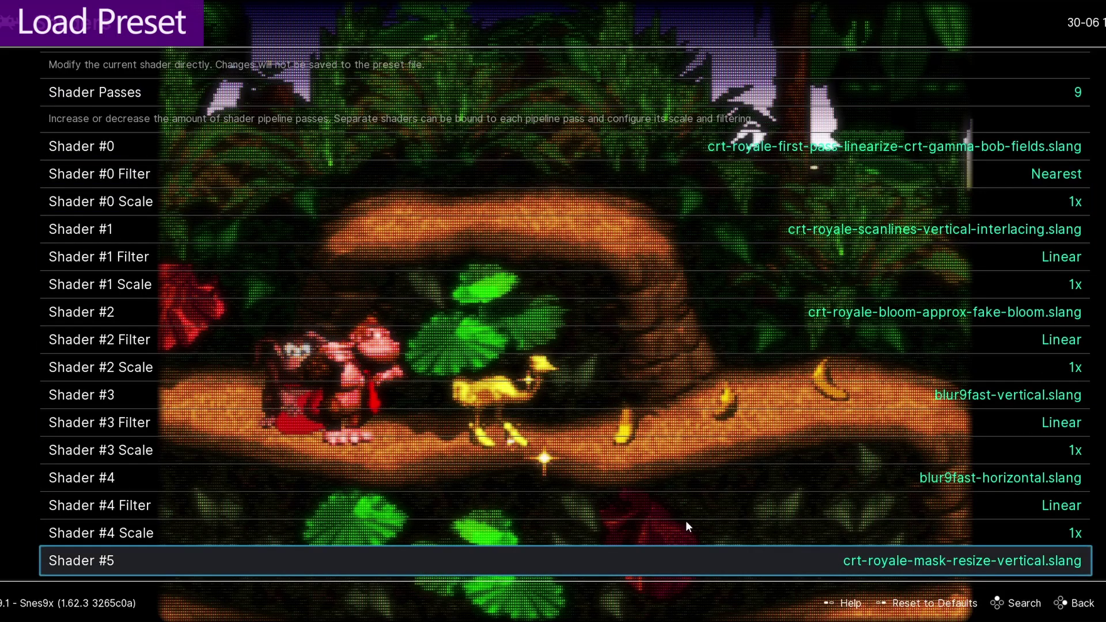
scroll(476, 344, "up", 2)
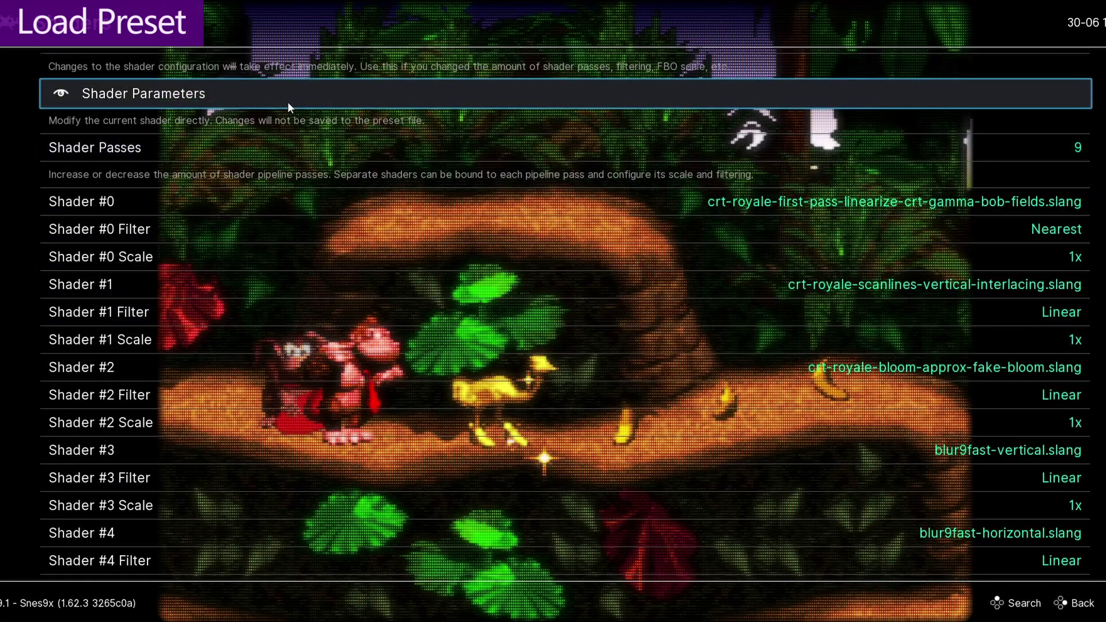
left_click(288, 98)
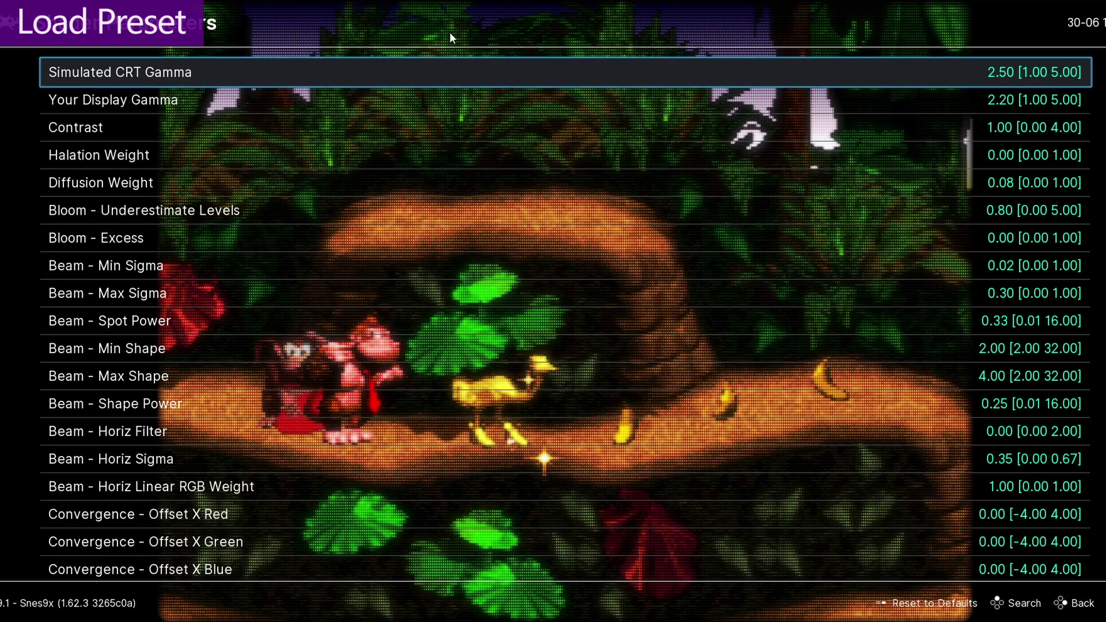
right_click(223, 240)
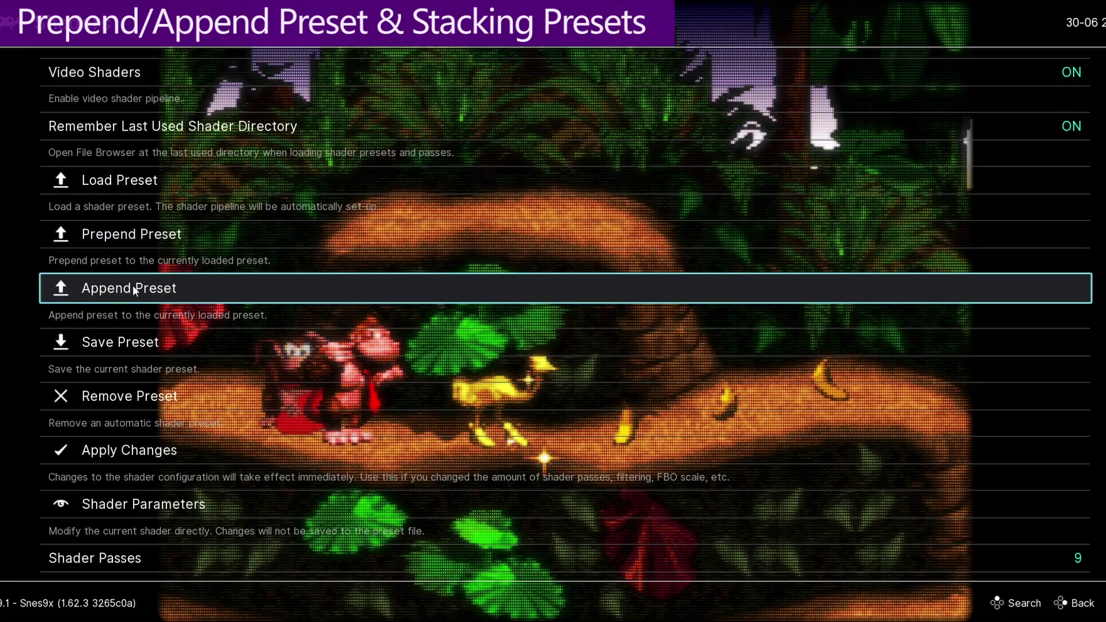
Prepend crt-slangtest-lanczos.slangp to the loaded CRT Royale preset
key("Up")
key("Up")
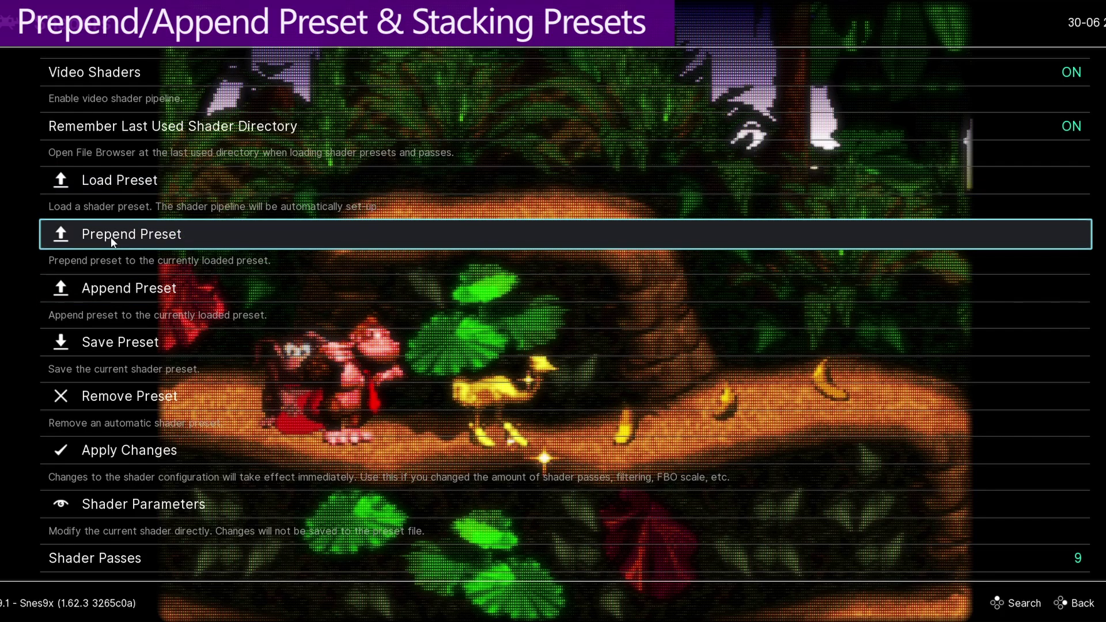
left_click(122, 237)
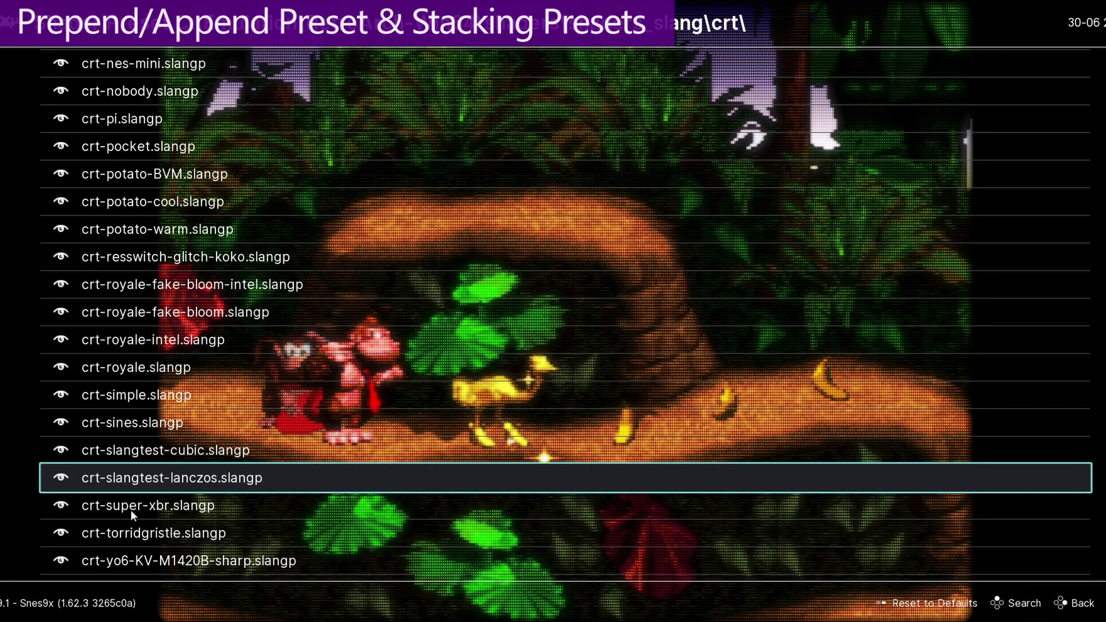
left_click(161, 461)
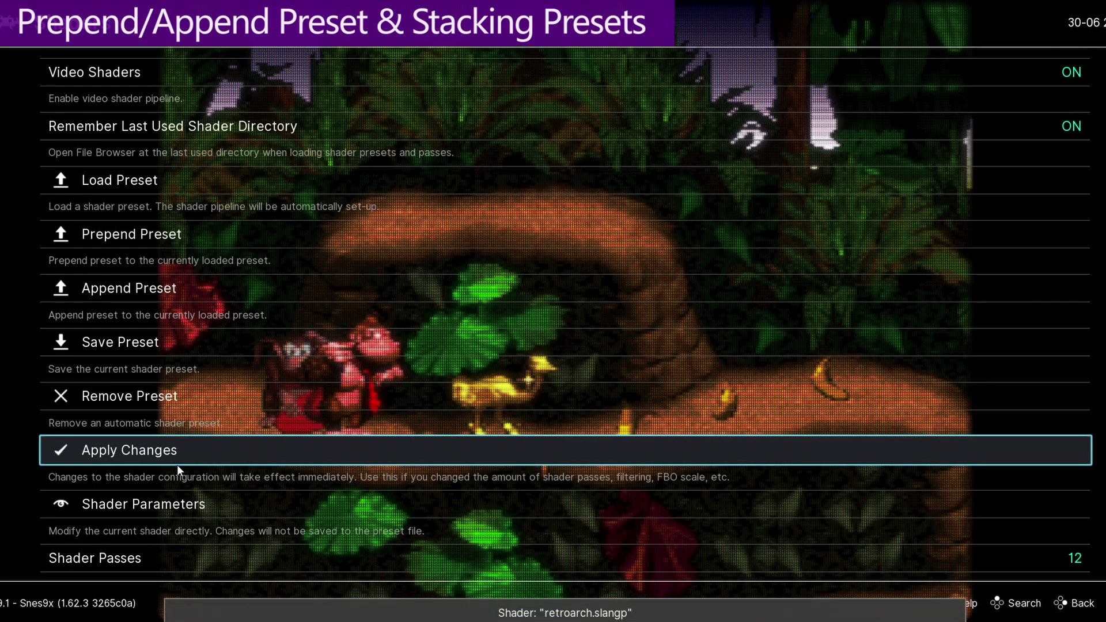
Review the Shader #0–#10 pass list and the 12-pass count
key("Up")
scroll(852, 536, "down", 5)
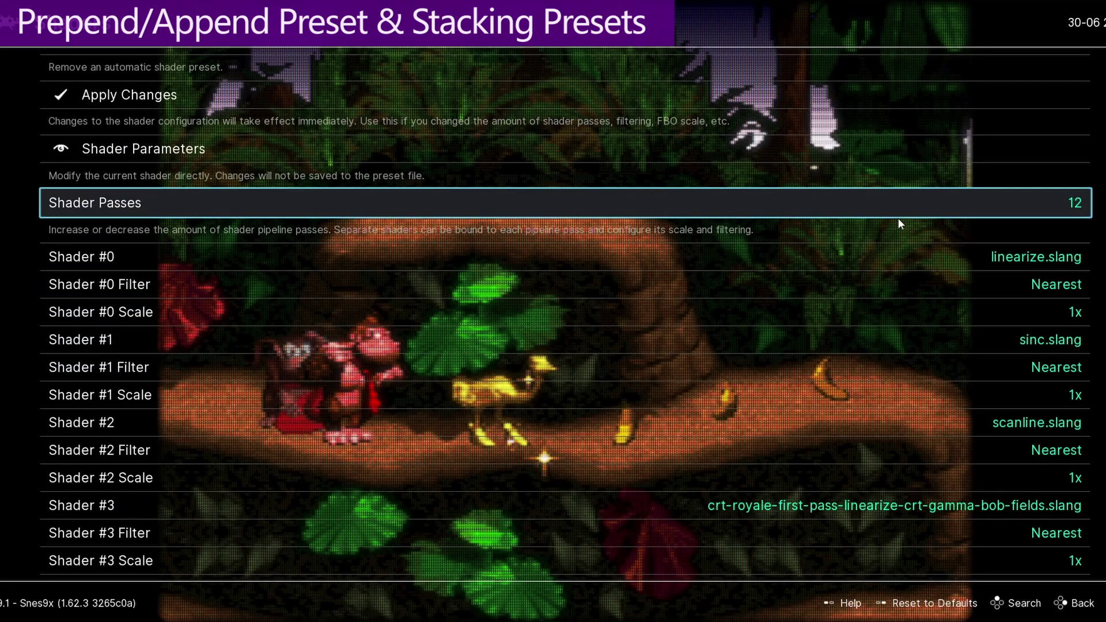
scroll(389, 403, "down", 3)
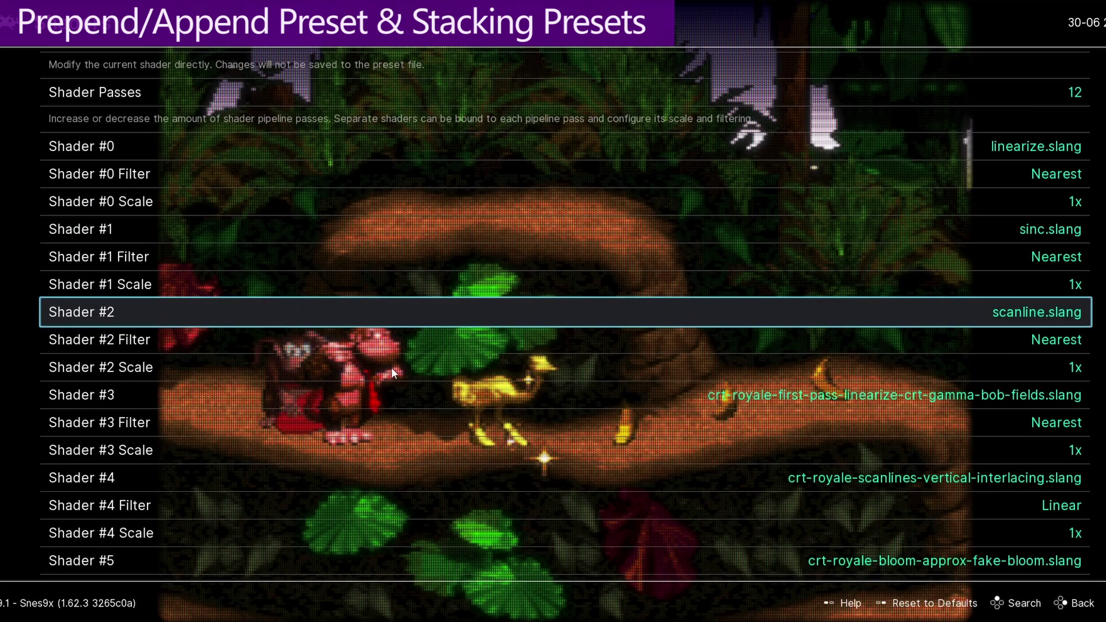
scroll(485, 352, "down", 15)
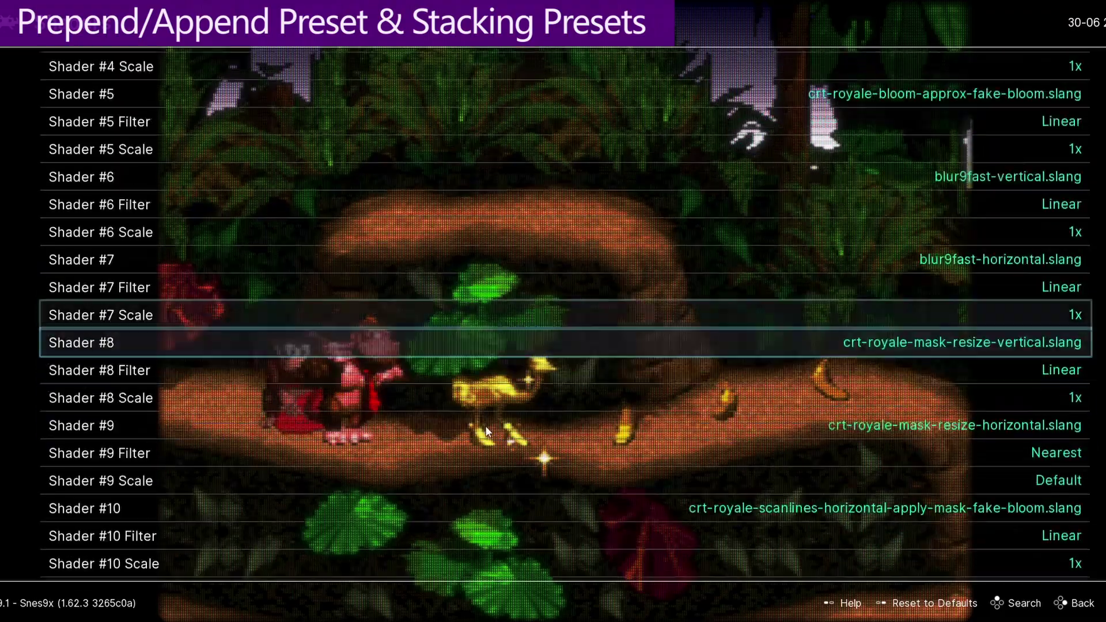
scroll(390, 302, "up", 5)
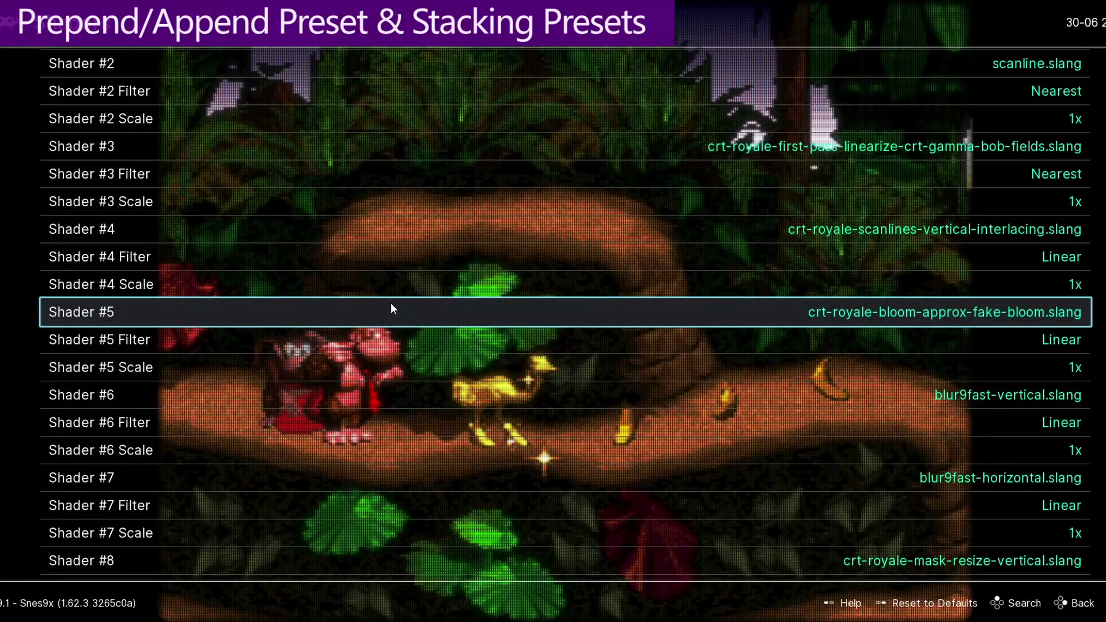
scroll(390, 303, "up", 8)
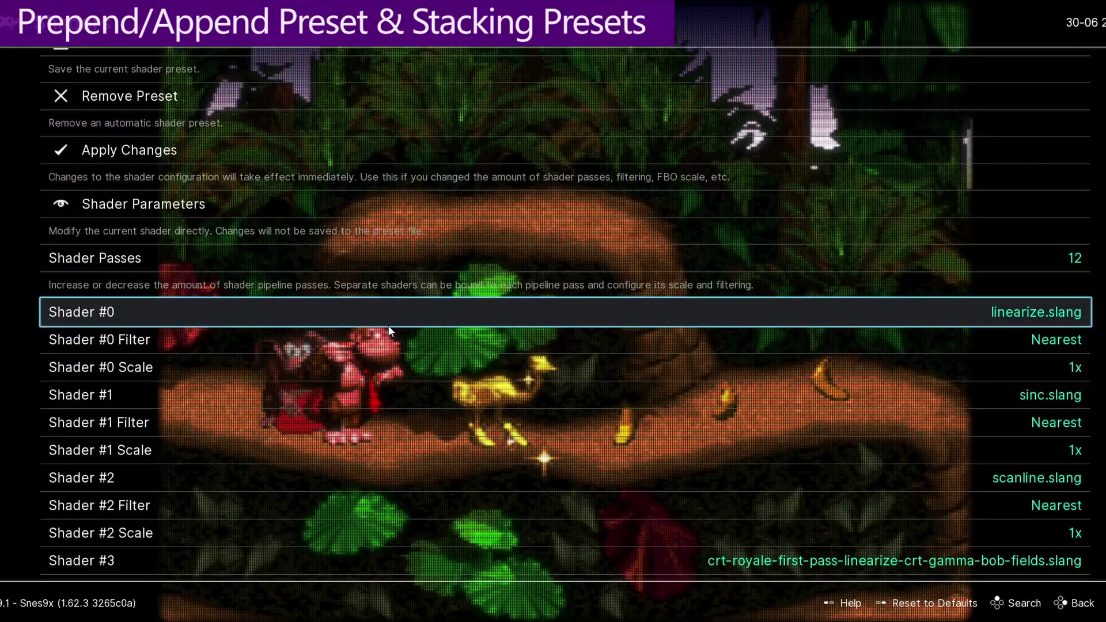
scroll(388, 322, "down", 10)
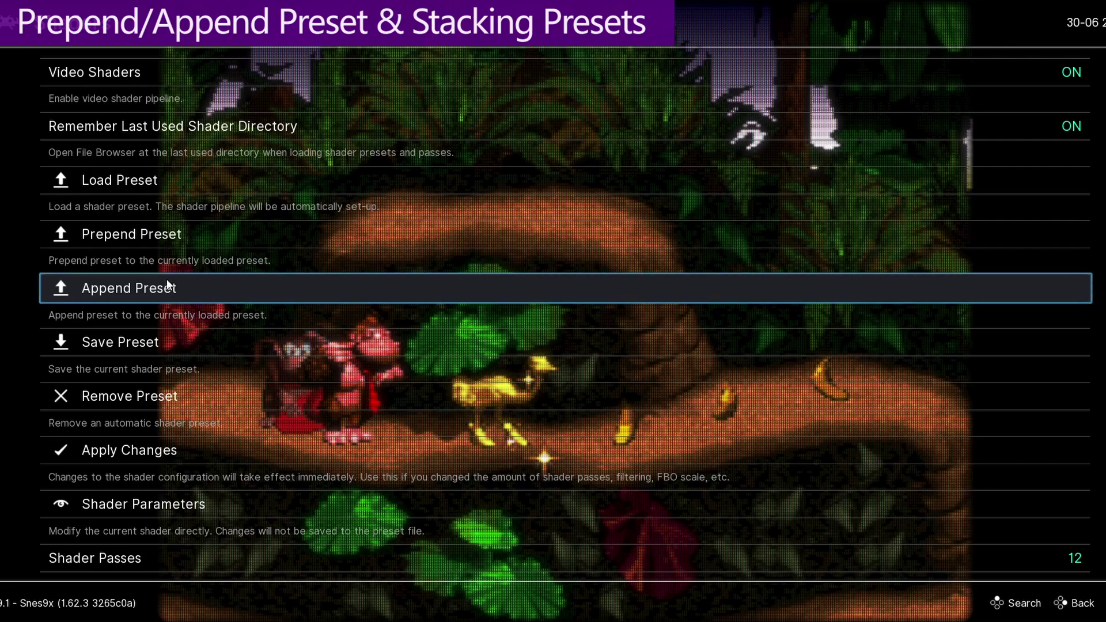
key("Down")
key("Down")
key("Down")
key("Down")
key("Down")
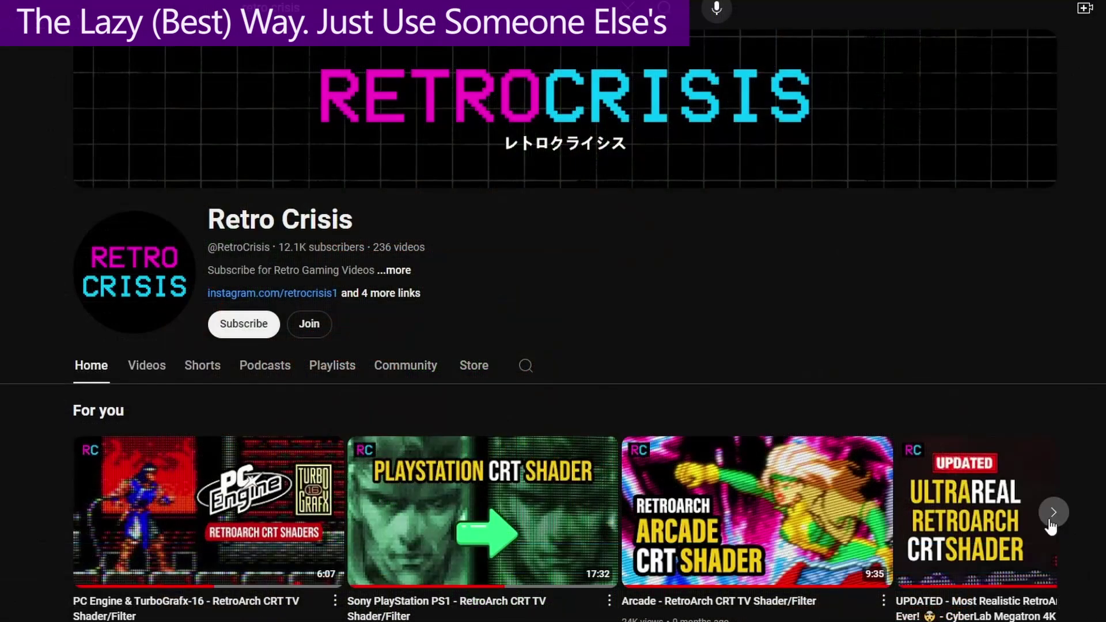
Advance the Retro Crisis For you carousel six times to browse its CRT shader videos
left_click(1053, 513)
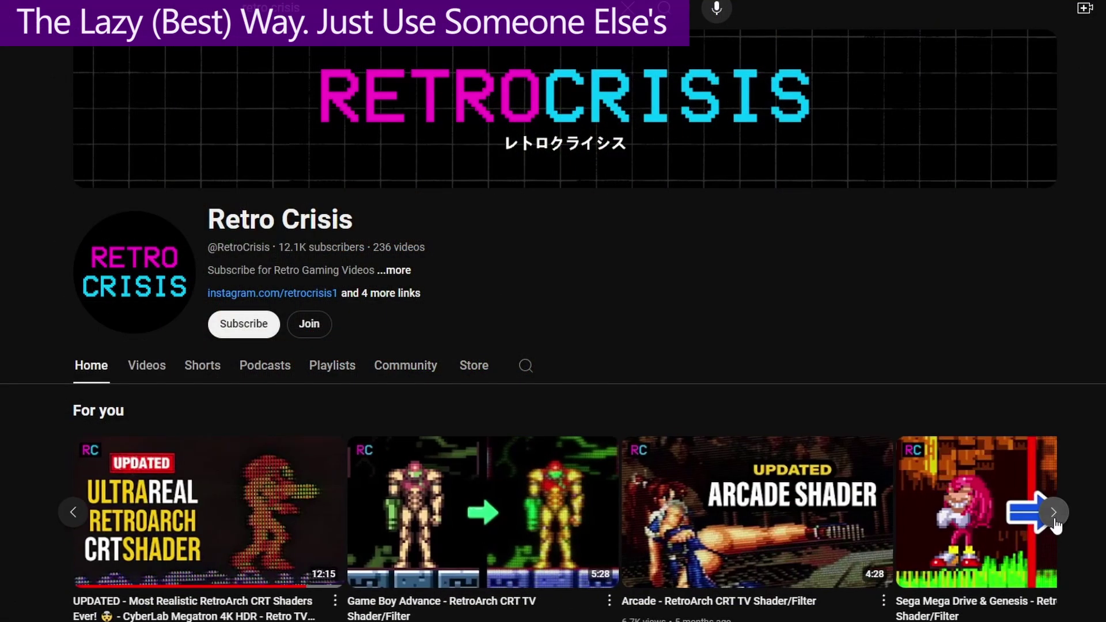
left_click(1054, 512)
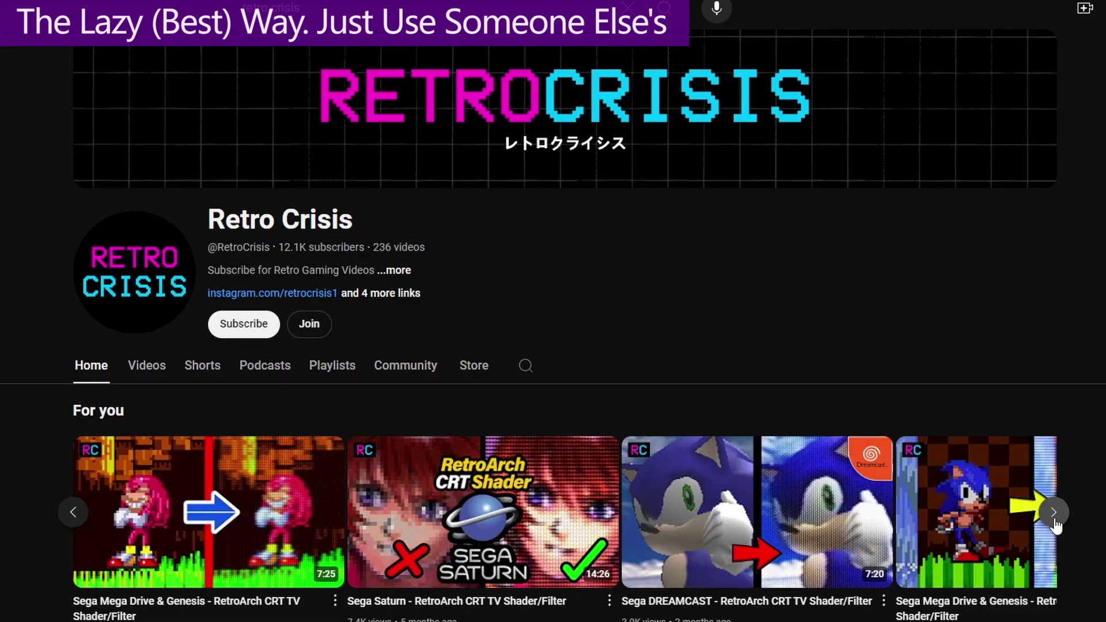
left_click(1054, 521)
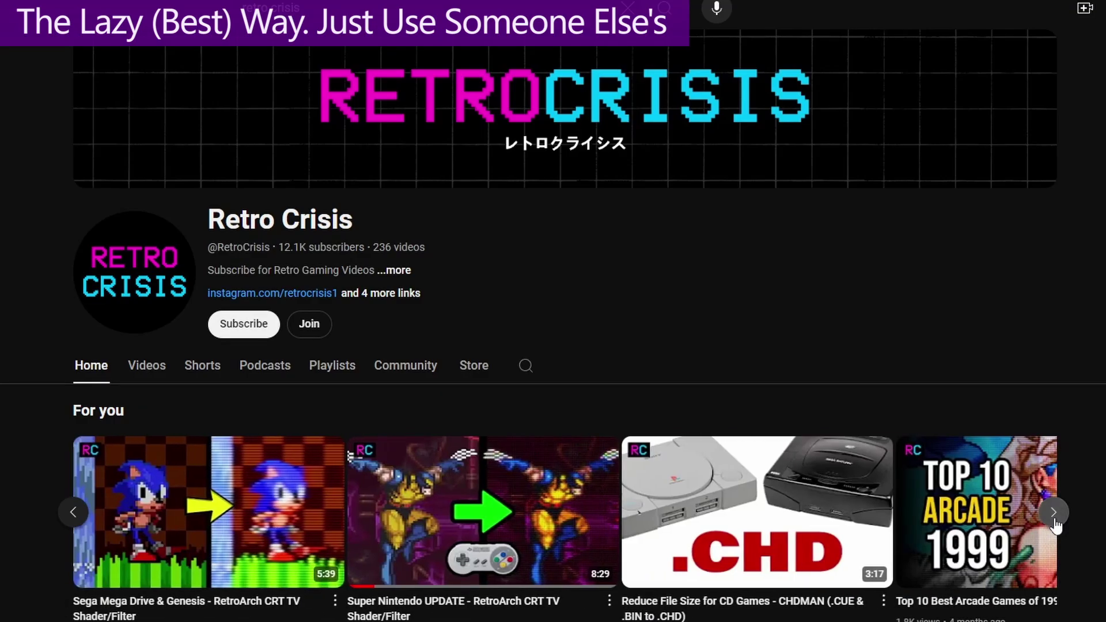
left_click(1053, 513)
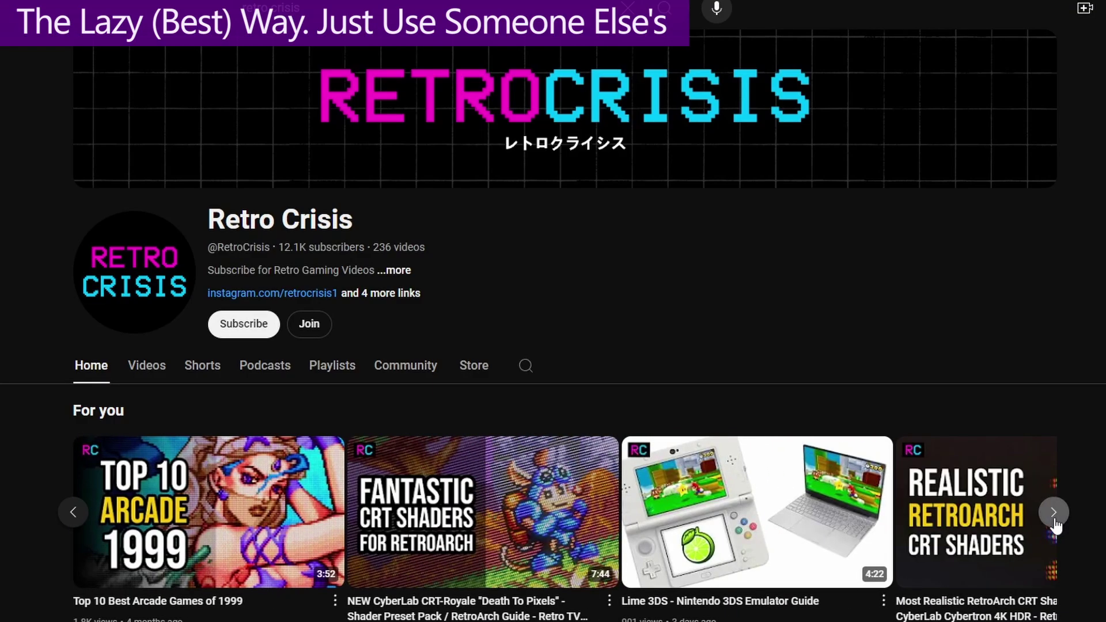
left_click(1053, 513)
left_click(1054, 512)
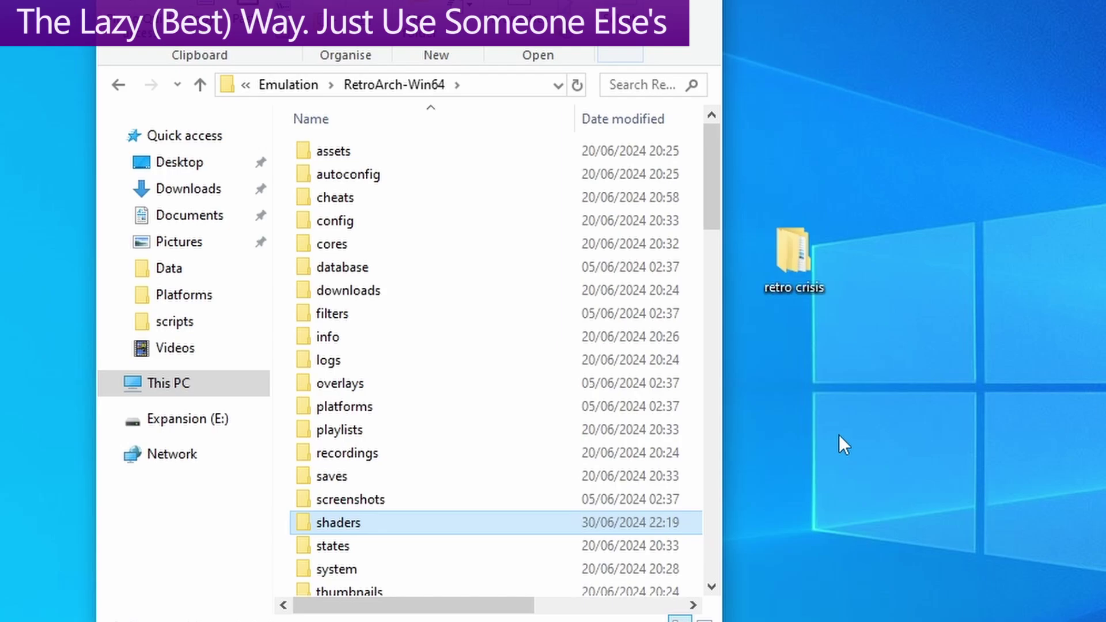
Check the contents of the desktop retro crisis folder, then close it
left_click(777, 257)
double_click(797, 264)
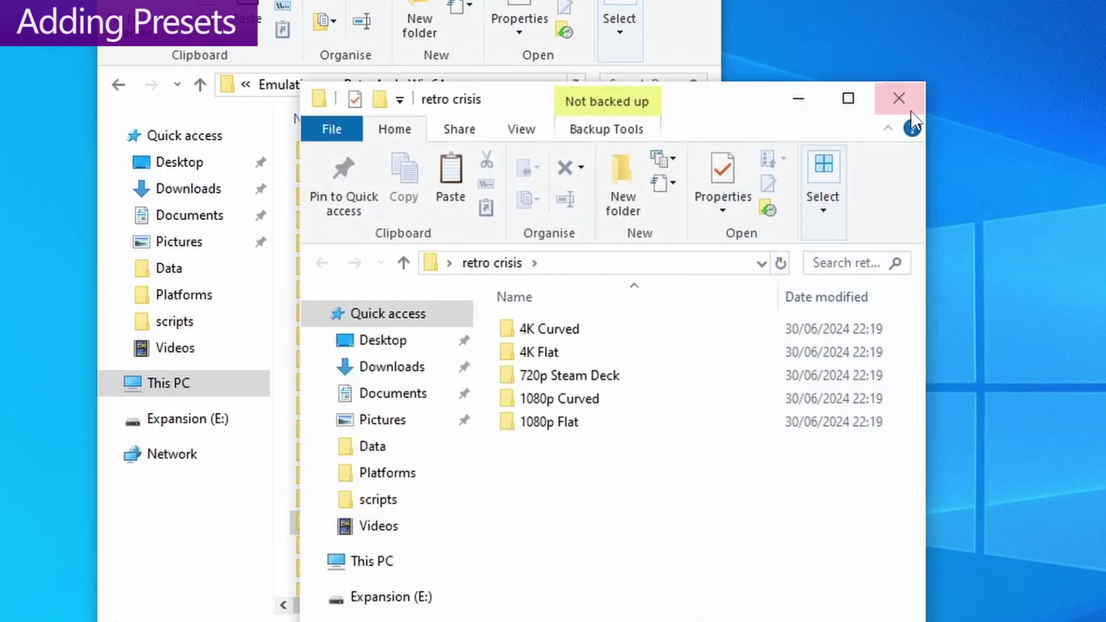
left_click(897, 98)
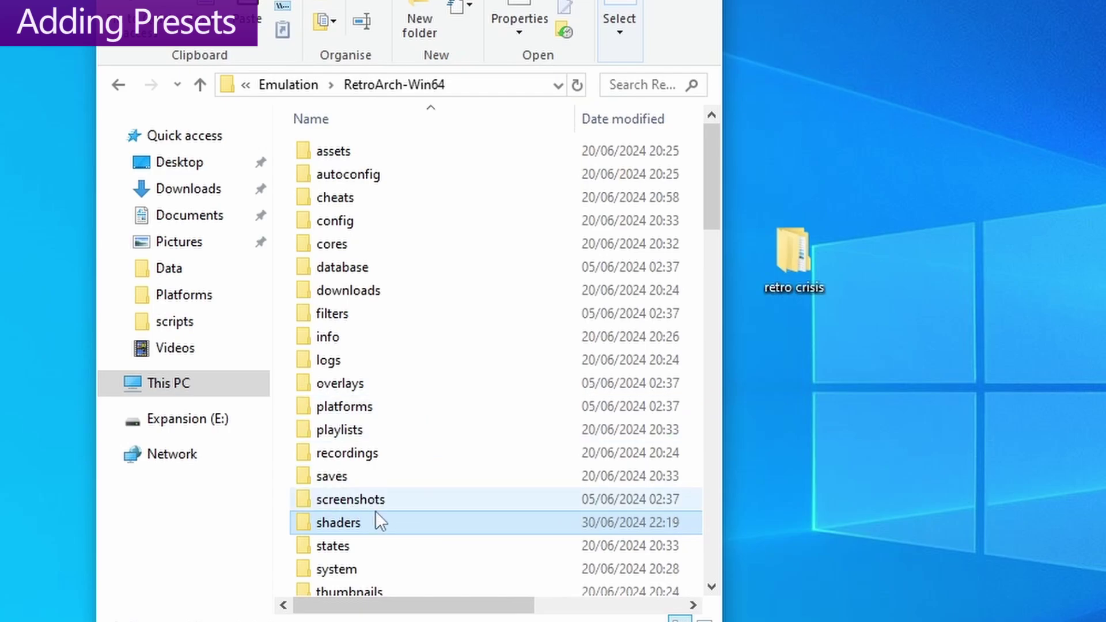
Move the retro crisis folder into RetroArch-Win64\shaders\shaders_slang
double_click(344, 521)
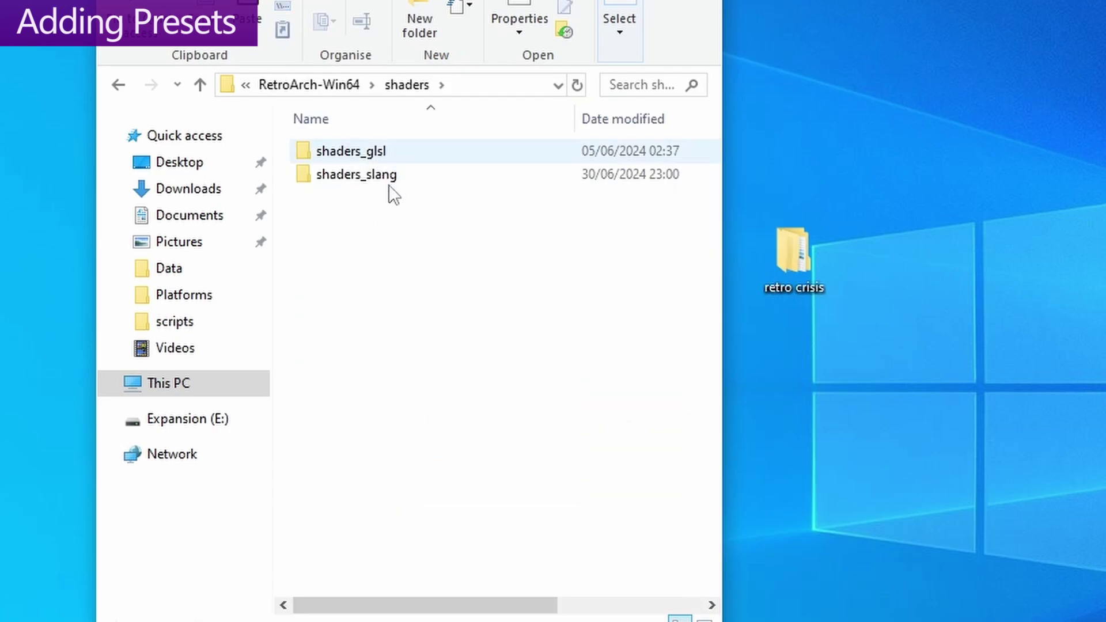
double_click(361, 175)
left_click(783, 254)
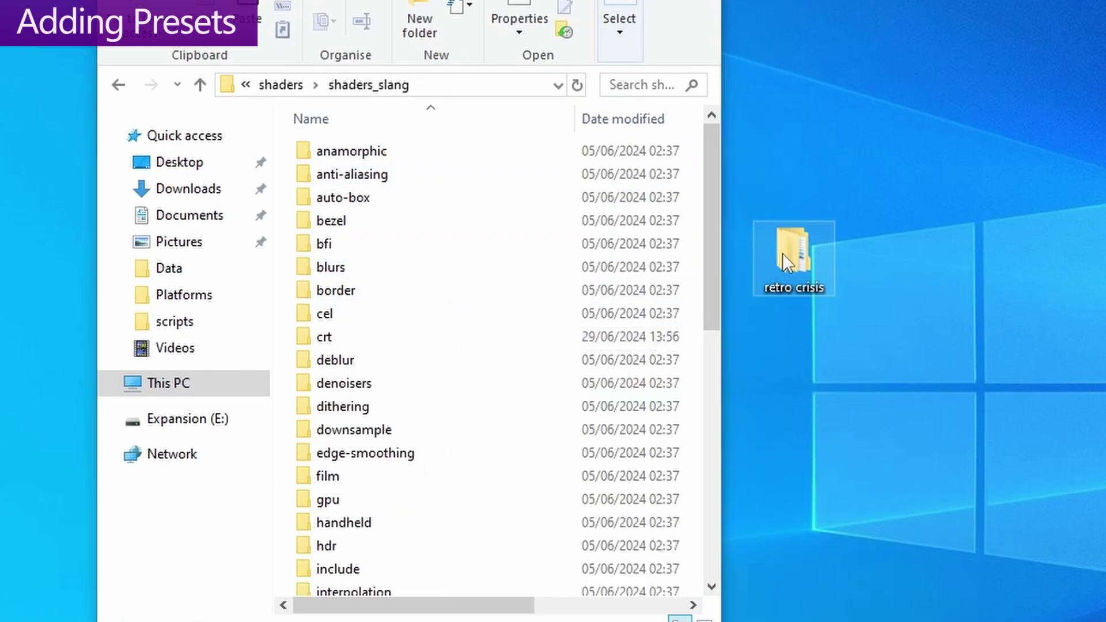
left_click_drag(796, 253, 283, 238)
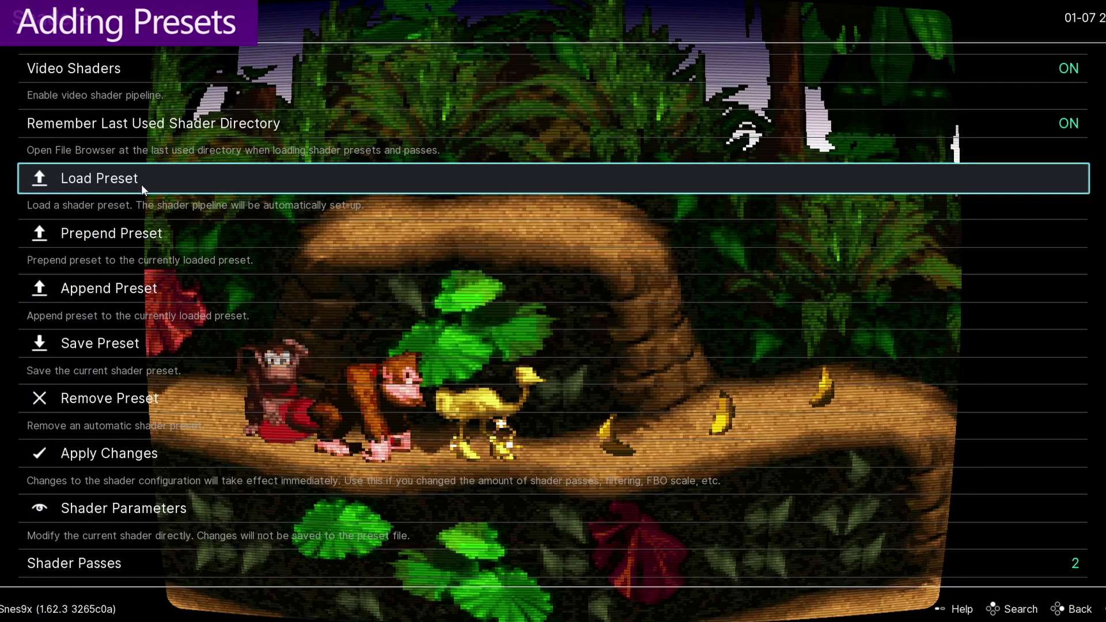
Load retro crisis > 1080p Flat > RC GDV-NTSC - SNES - Clean.slangp and show Shader Parameters
left_click(142, 183)
left_click(99, 124)
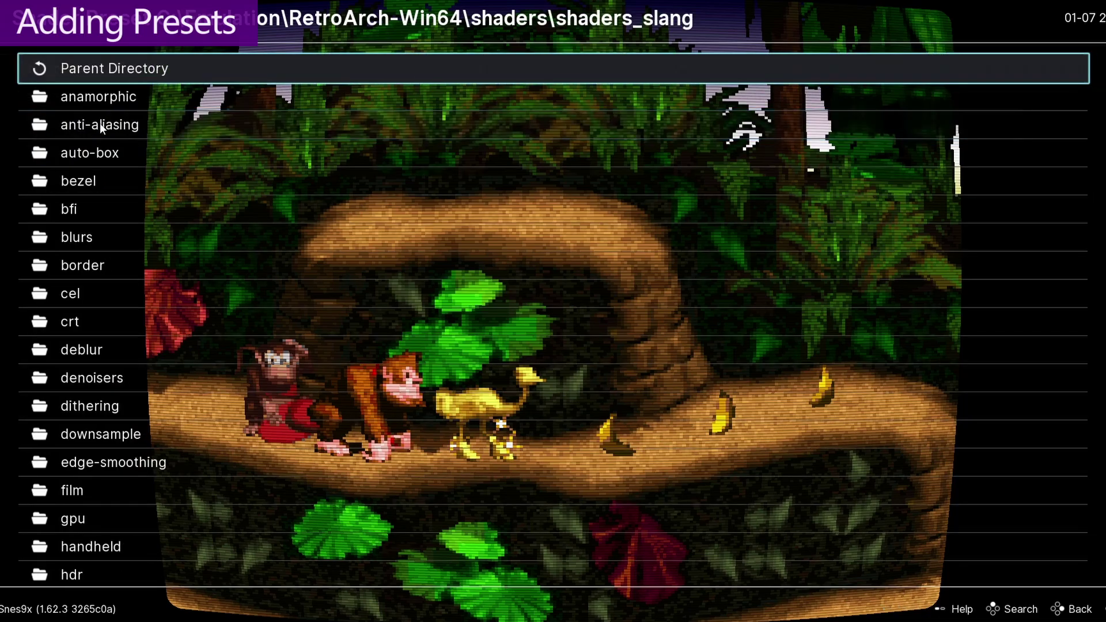
scroll(139, 330, "down", 6)
scroll(139, 329, "down", 16)
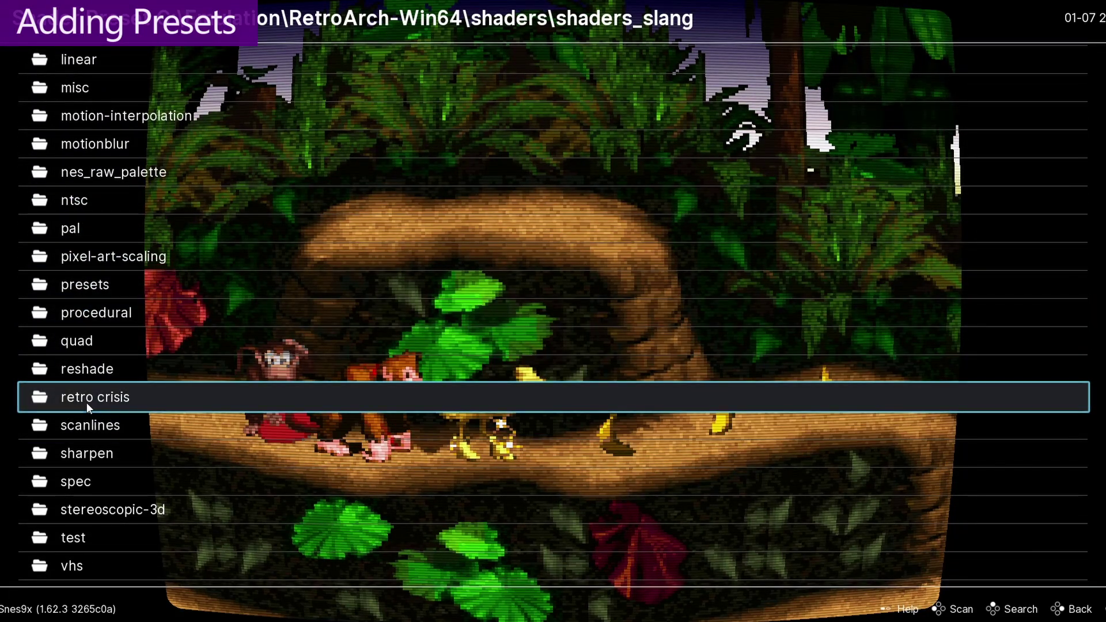
left_click(87, 398)
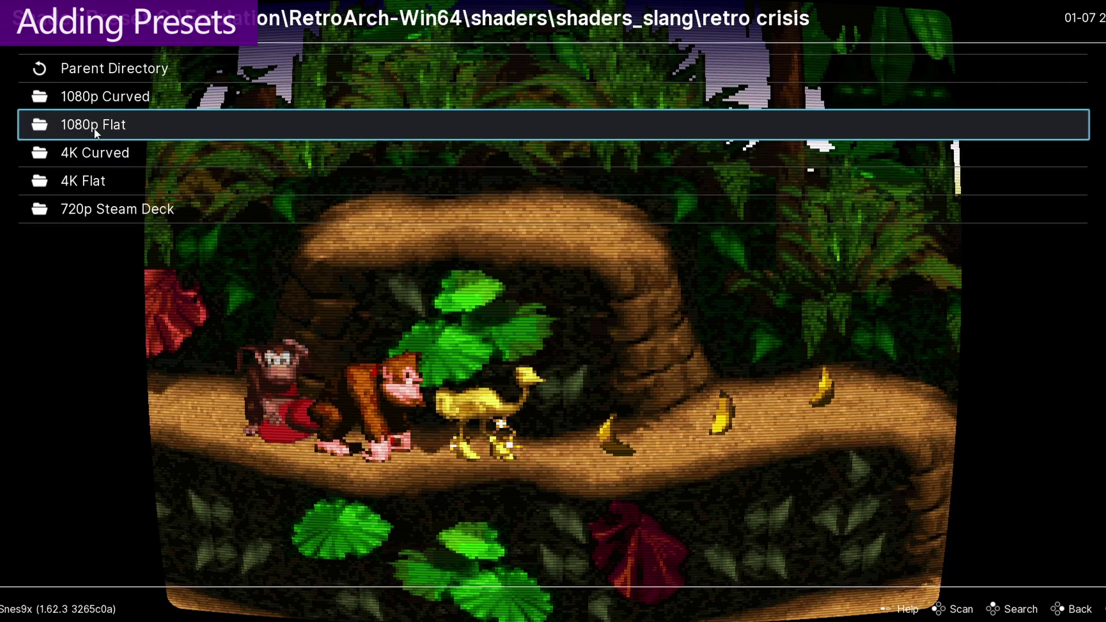
left_click(94, 126)
scroll(197, 419, "down", 5)
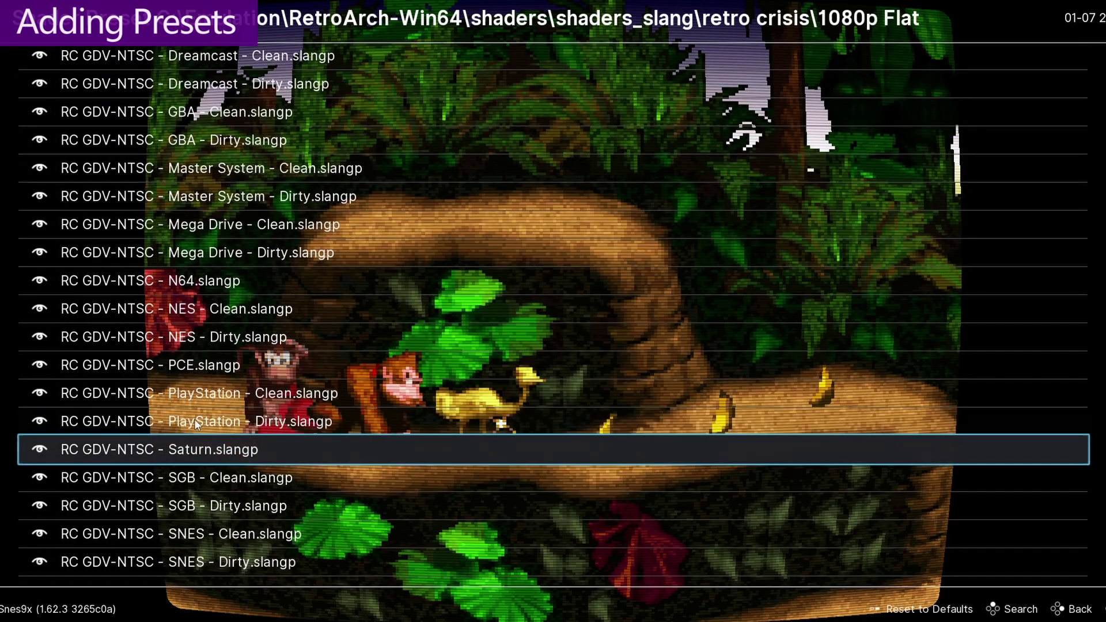
scroll(290, 415, "up", 3)
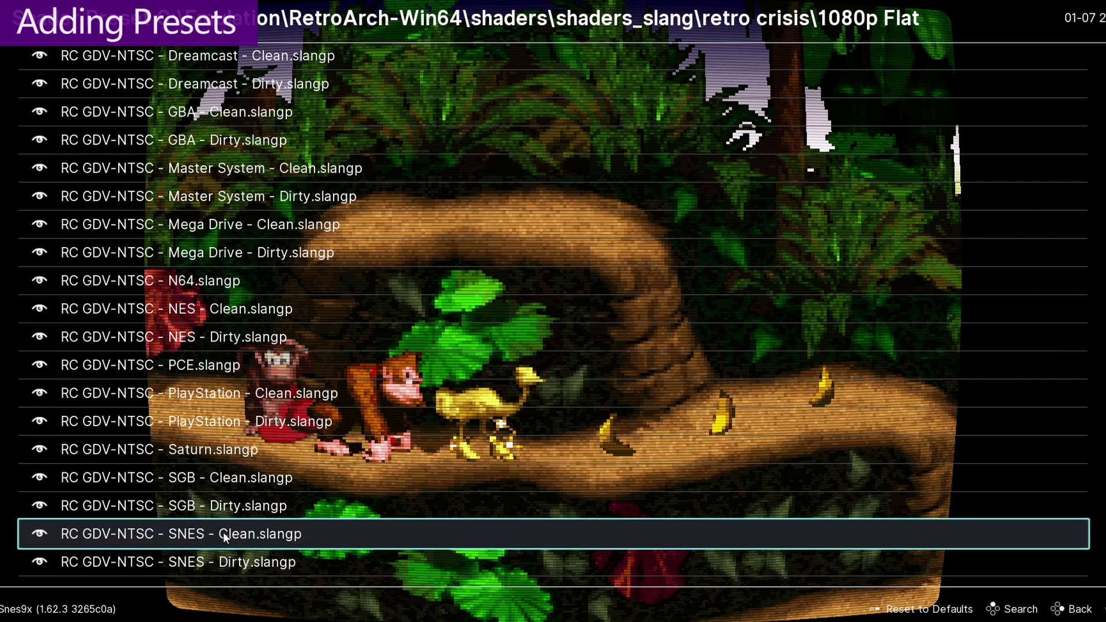
left_click(223, 535)
left_click(223, 533)
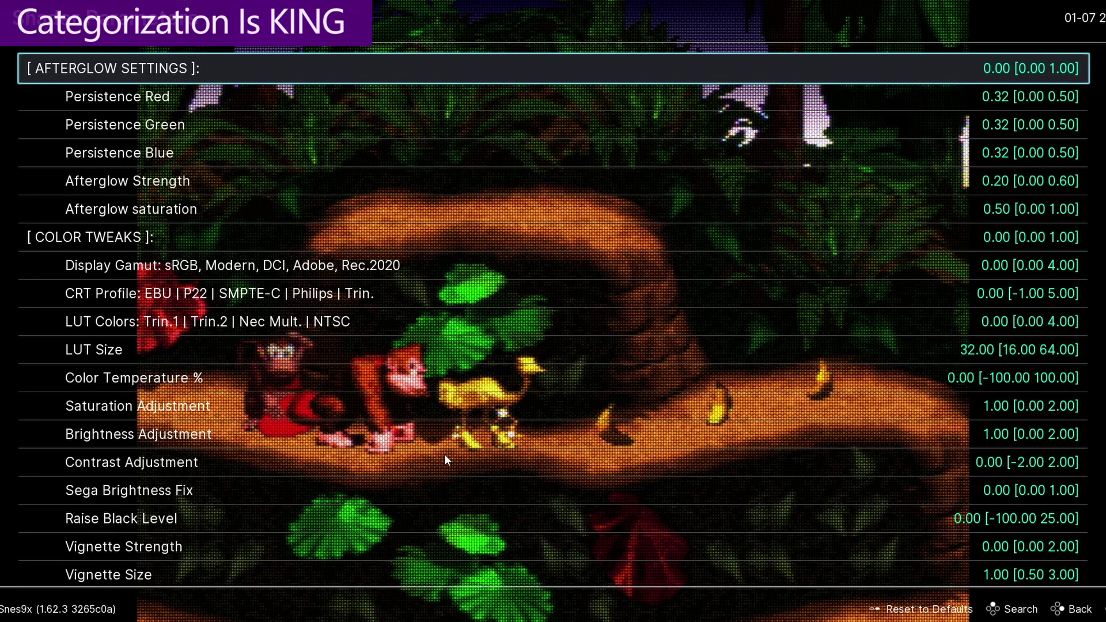
Scroll past Afterglow and Color Tweaks to NTSC settings like Resolution Scaling 2.50
scroll(343, 369, "down", 5)
scroll(333, 354, "down", 15)
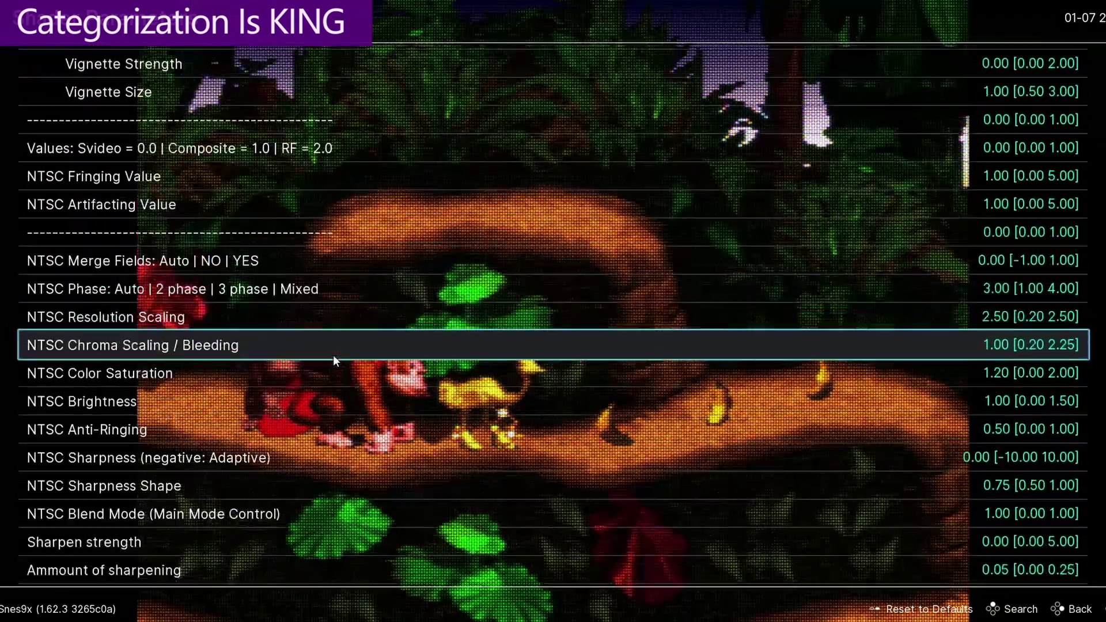